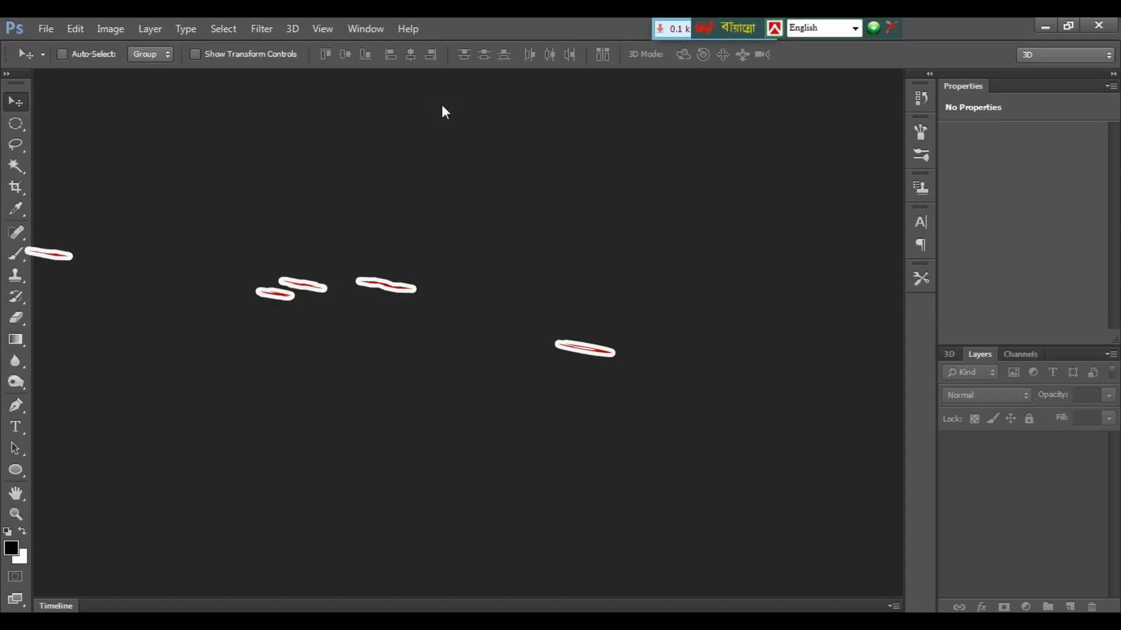
- Start a new 1000 × 1000 pixel, 72 ppi RGB document with a white background
{"action": "key", "text": "ctrl+n"}
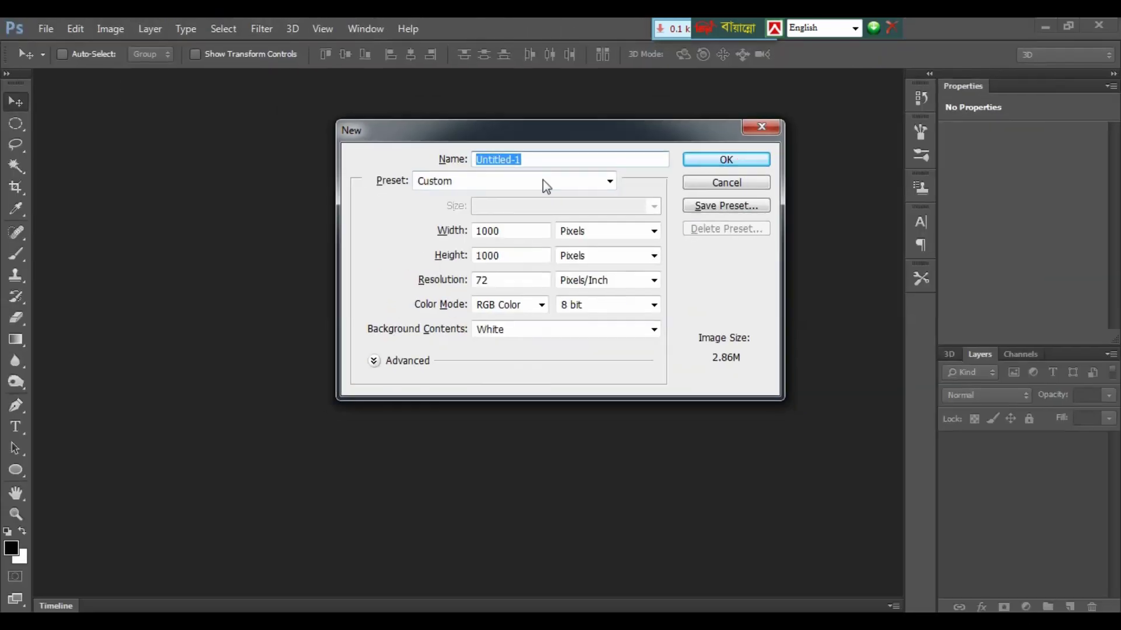
- Create the blank white 1000 × 1000 Untitled-1 document
{"action": "left_click", "coordinate": [716, 167]}
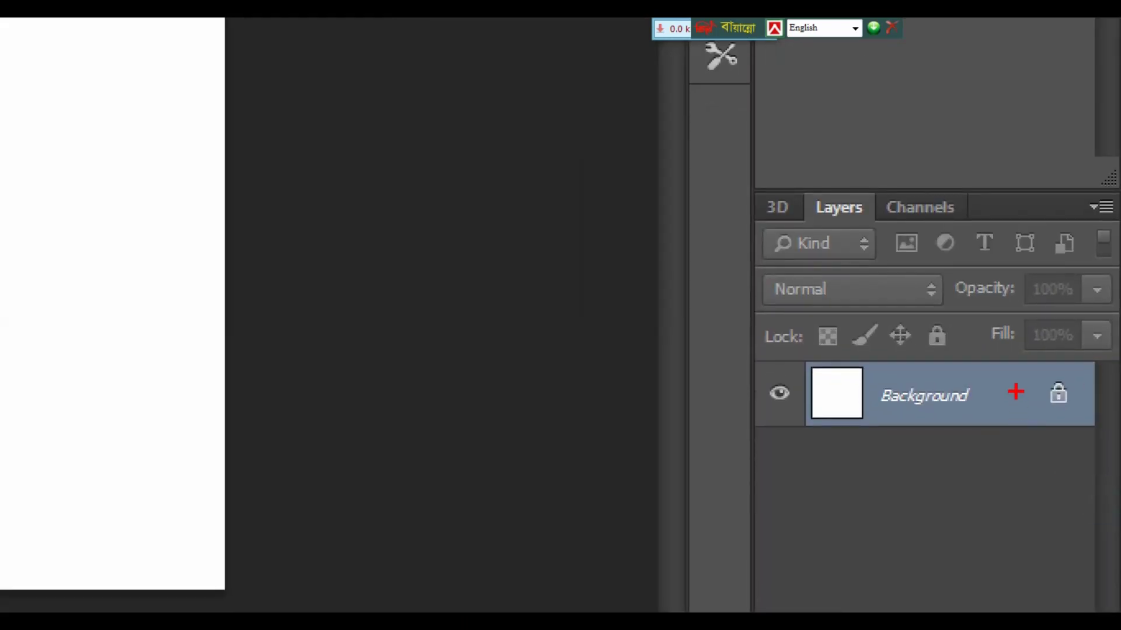
{"action": "left_click_drag", "start_coordinate": [1014, 353], "coordinate": [1086, 446]}
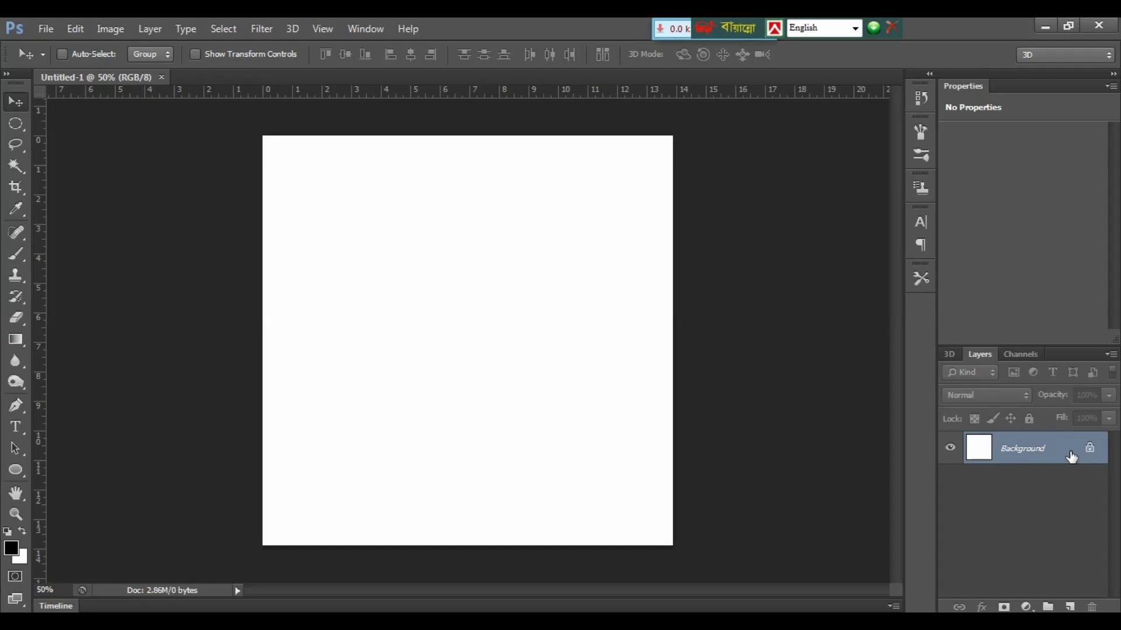
- Convert the locked Background into an ordinary editable layer named Layer 0
{"action": "double_click", "coordinate": [1072, 457]}
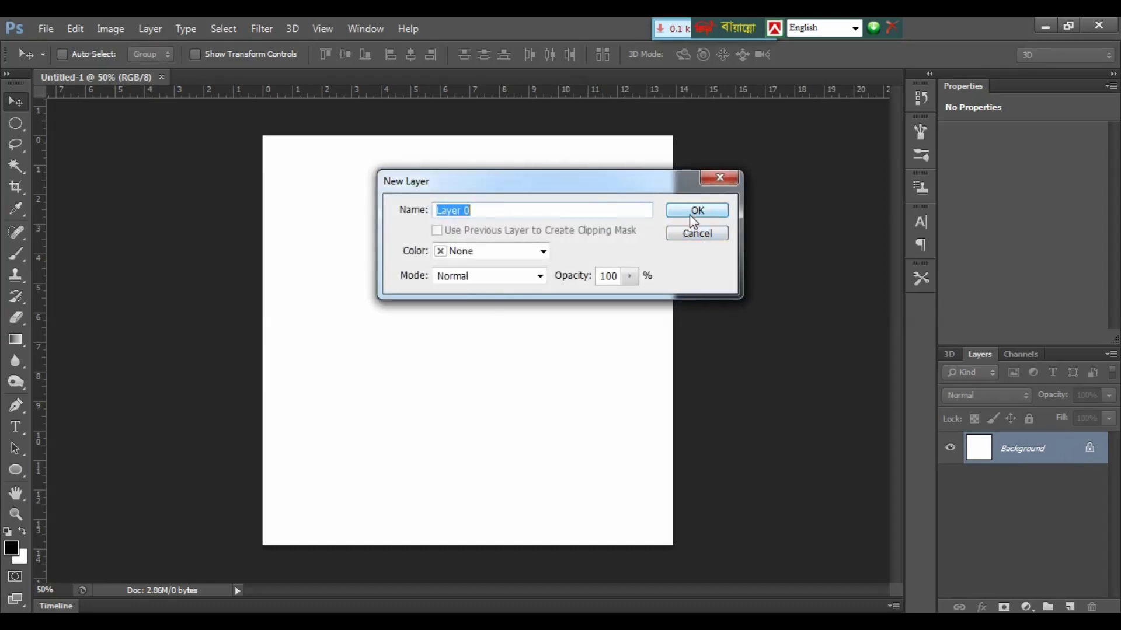
{"action": "left_click", "coordinate": [693, 213]}
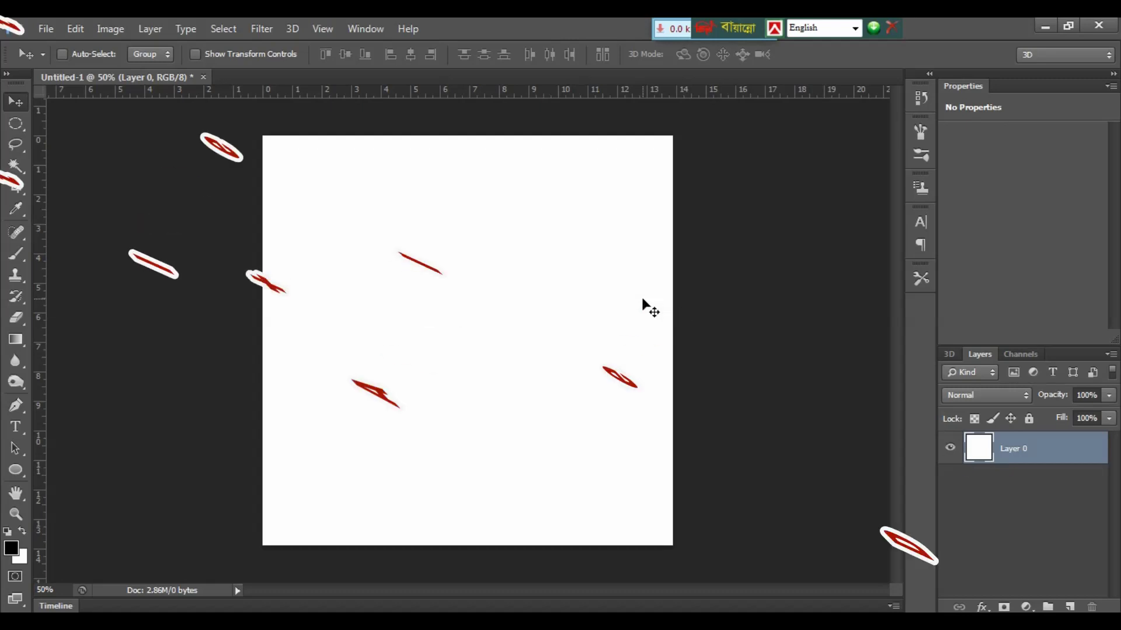
- Fill Layer 0 with the black foreground colour
{"action": "key", "text": "alt+Delete"}
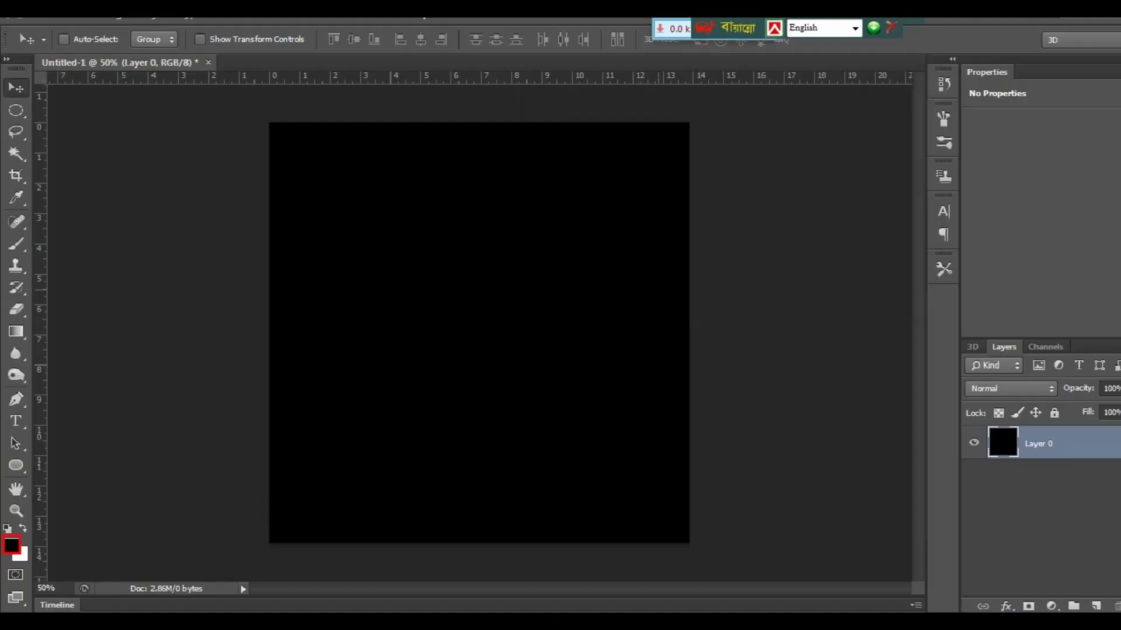
- Place horizontal and vertical guides crossing at the canvas centre, aligned using the transform centre point
{"action": "left_click_drag", "start_coordinate": [446, 94], "coordinate": [447, 344]}
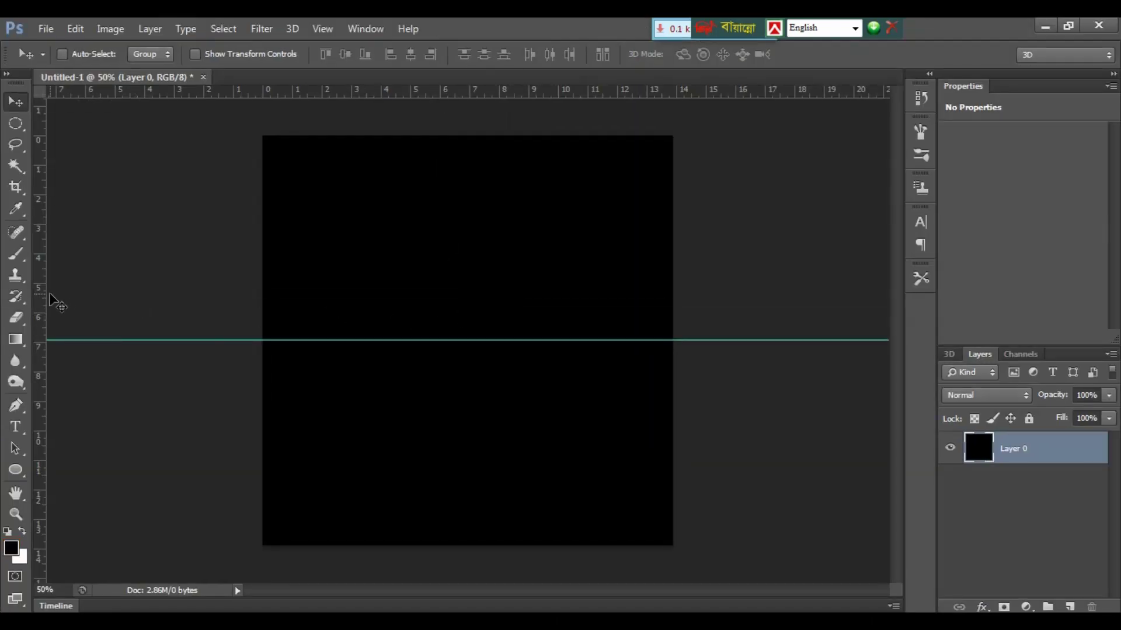
{"action": "left_click_drag", "start_coordinate": [40, 298], "coordinate": [467, 349]}
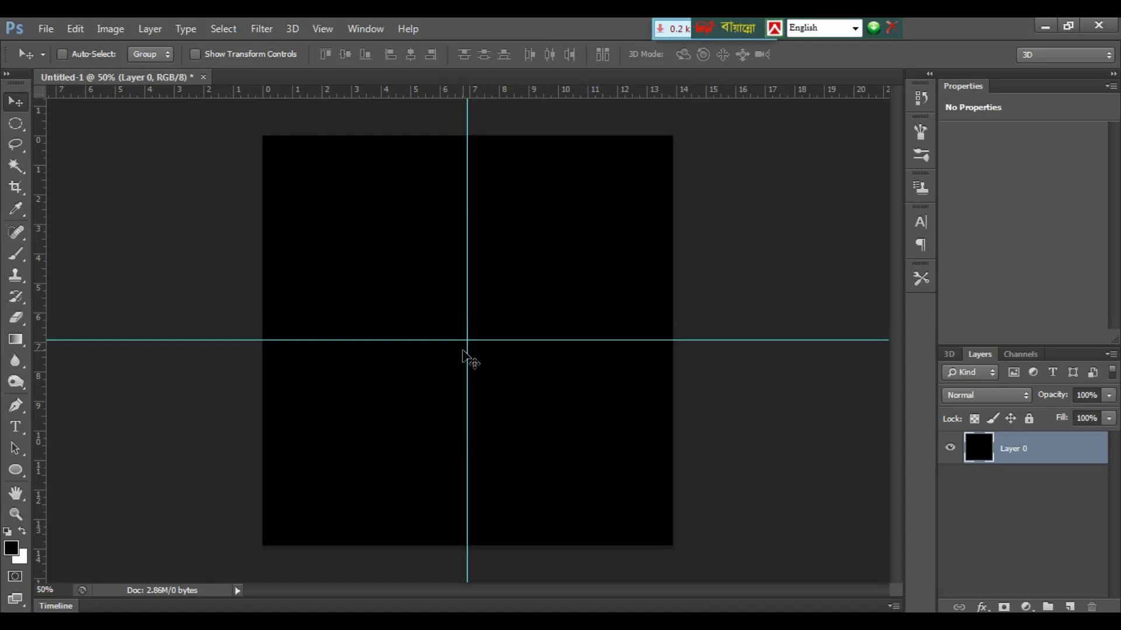
{"action": "key", "text": "ctrl+t"}
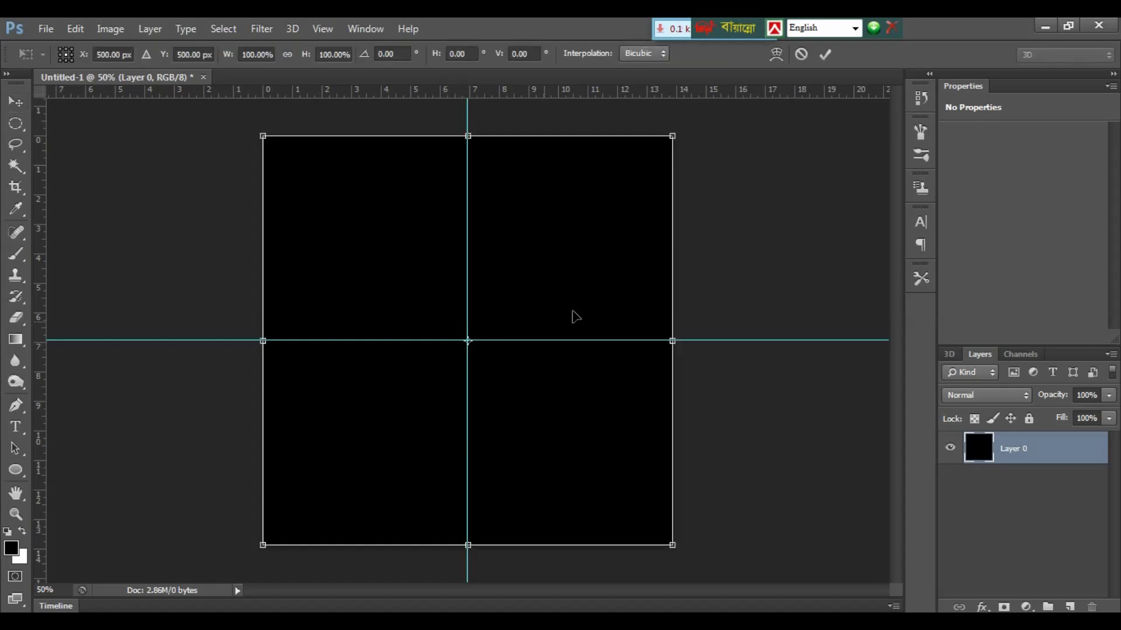
{"action": "key", "text": "ctrl+plus"}
{"action": "key", "text": "ctrl+plus"}
{"action": "key", "text": "ctrl+plus"}
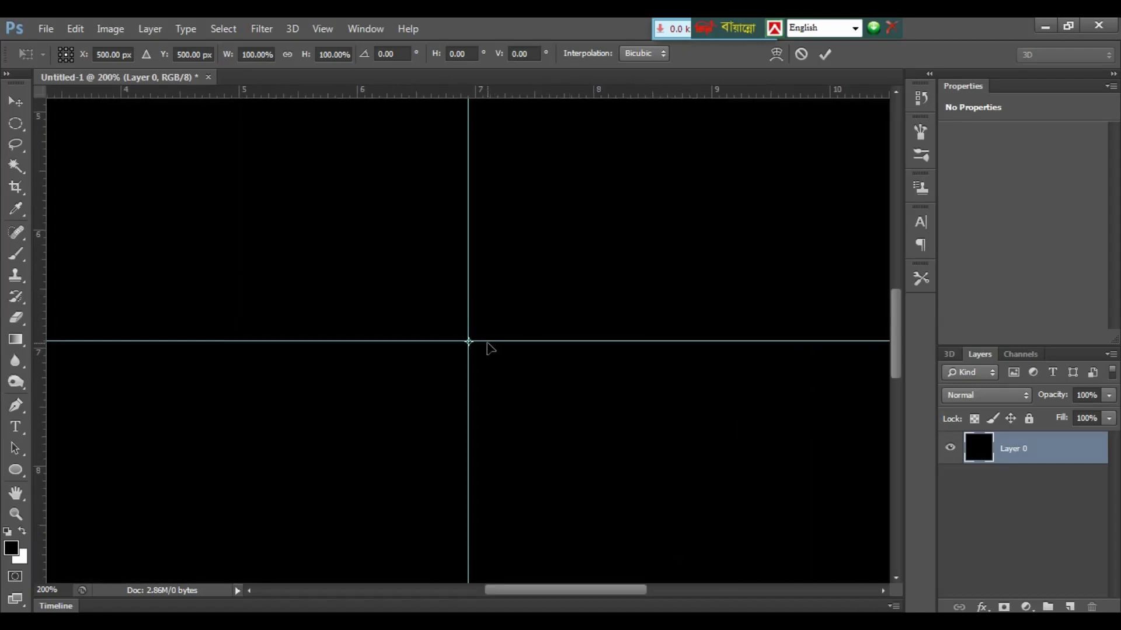
{"action": "key", "text": "ctrl+minus"}
{"action": "key", "text": "ctrl+minus"}
{"action": "key", "text": "ctrl+minus"}
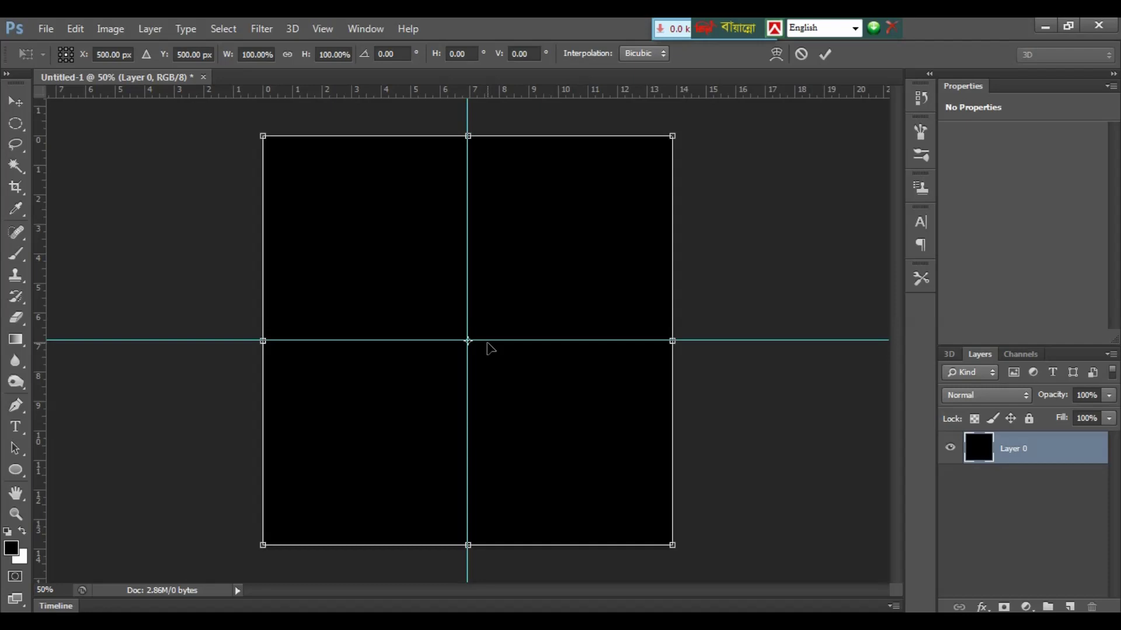
{"action": "key", "text": "Return"}
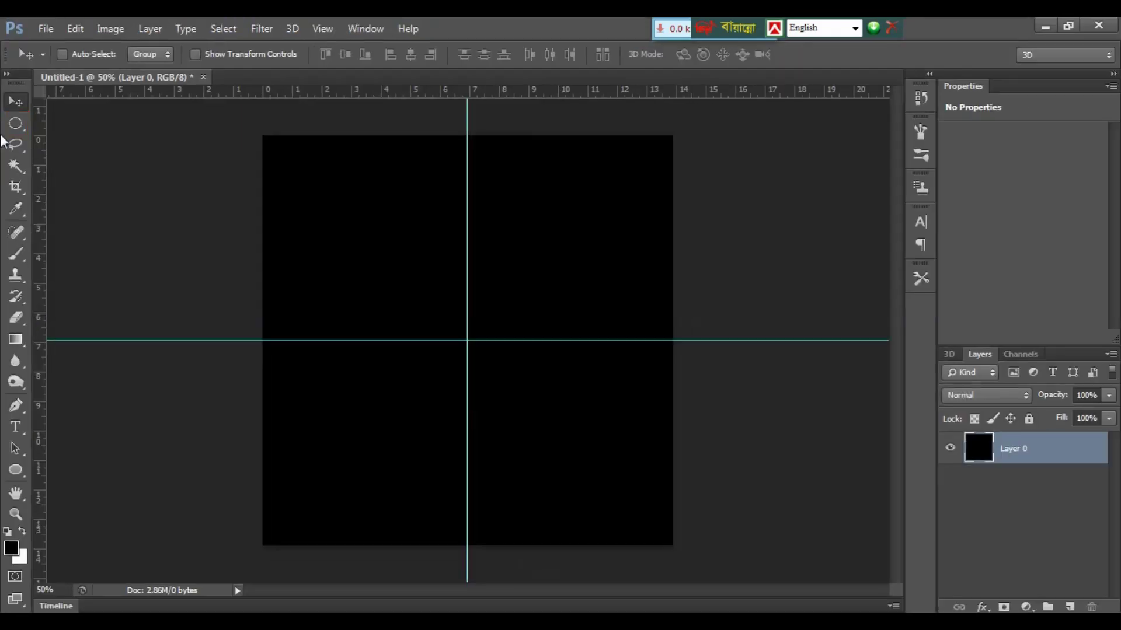
- Draw a circular Elliptical Marquee selection centred on the guide crossing
{"action": "left_click", "coordinate": [15, 123]}
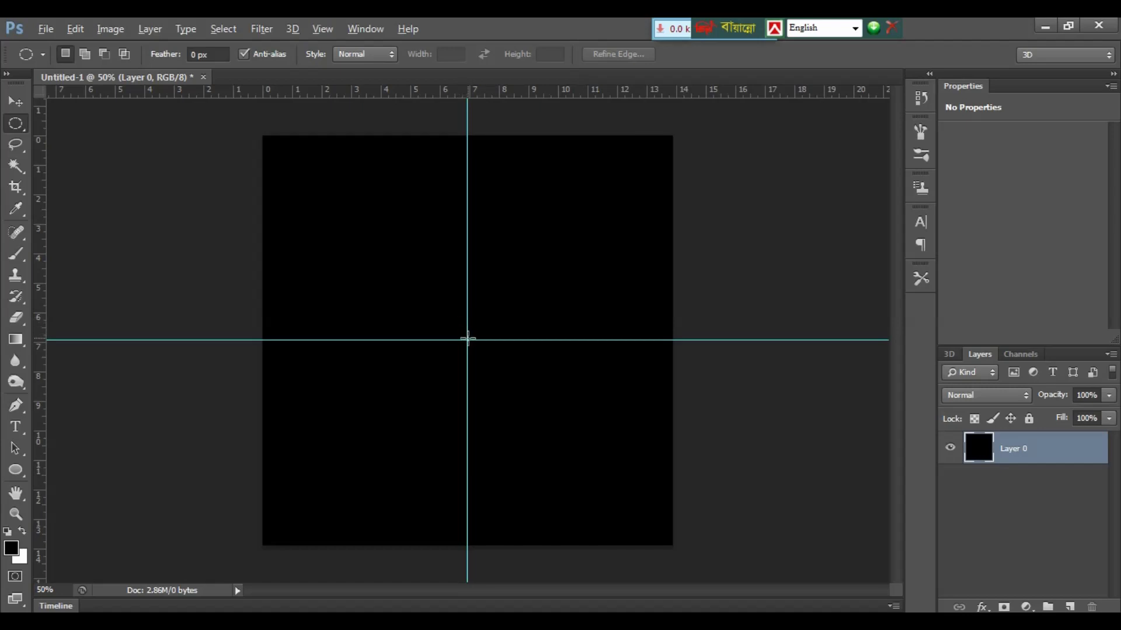
{"action": "left_click_drag", "start_coordinate": [467, 339], "coordinate": [540, 201]}
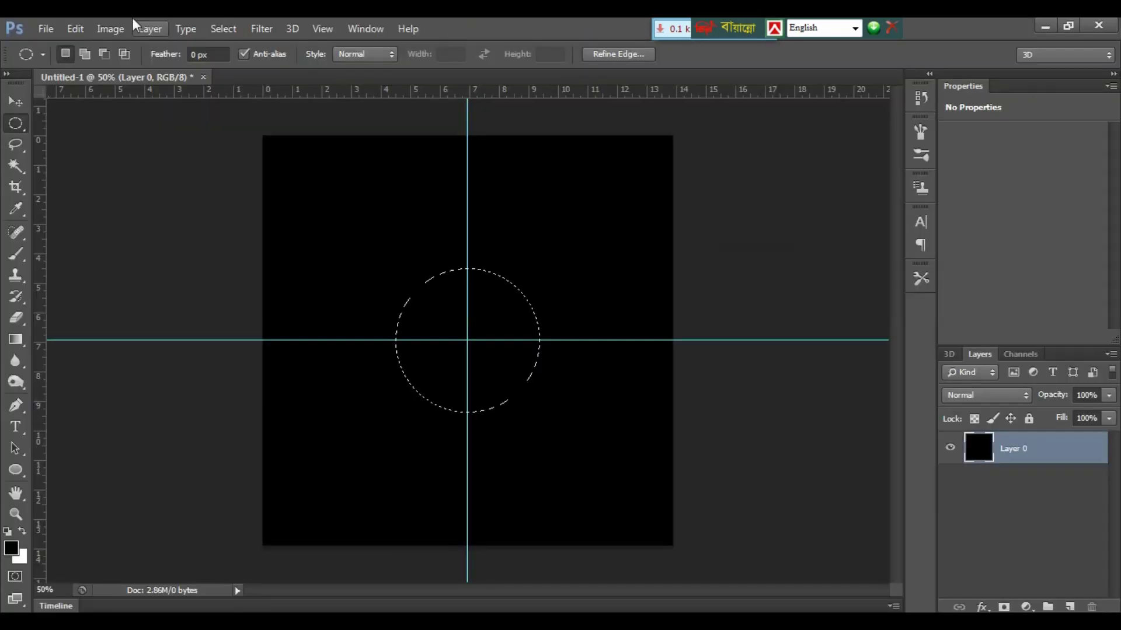
{"action": "left_click", "coordinate": [218, 29]}
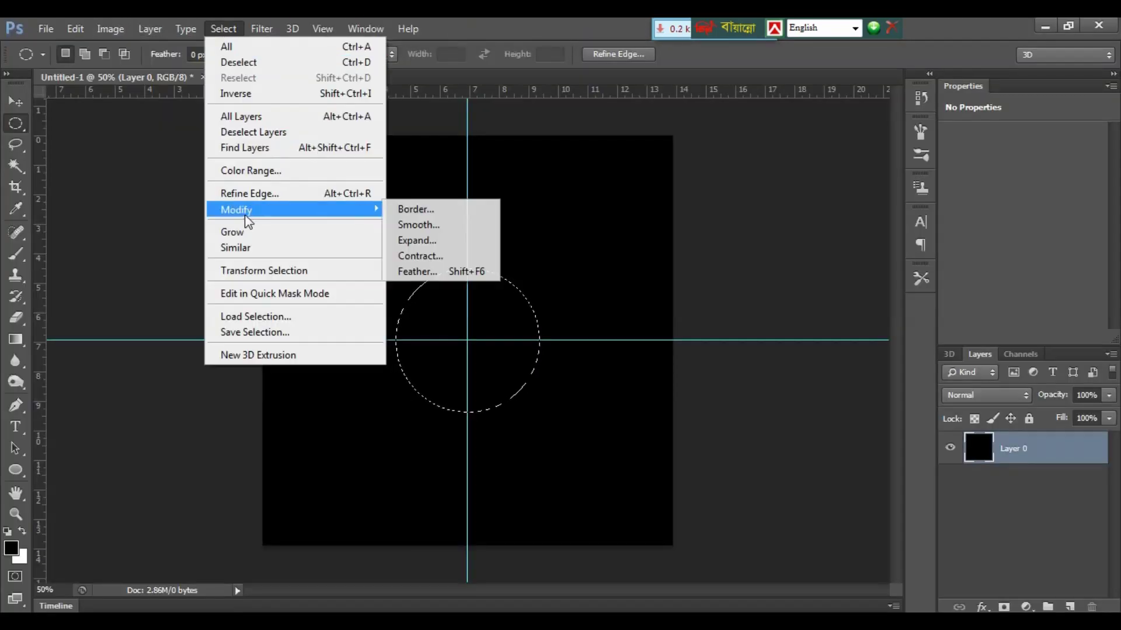
{"action": "mouse_move", "coordinate": [237, 210]}
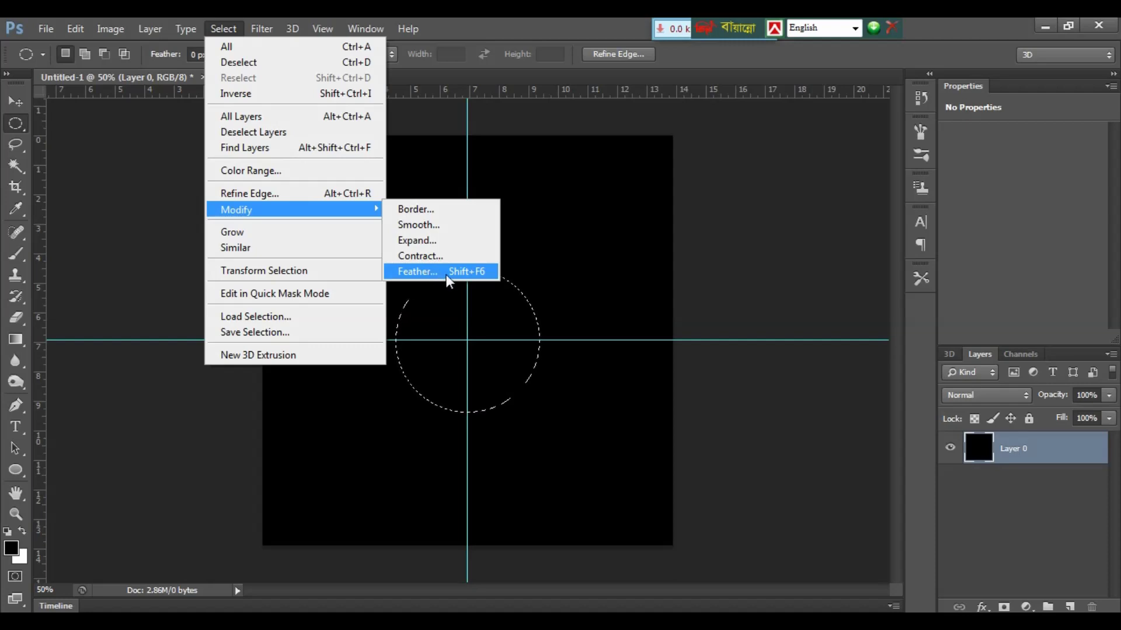
- Feather the circular selection by 50 pixels
{"action": "left_click", "coordinate": [450, 274]}
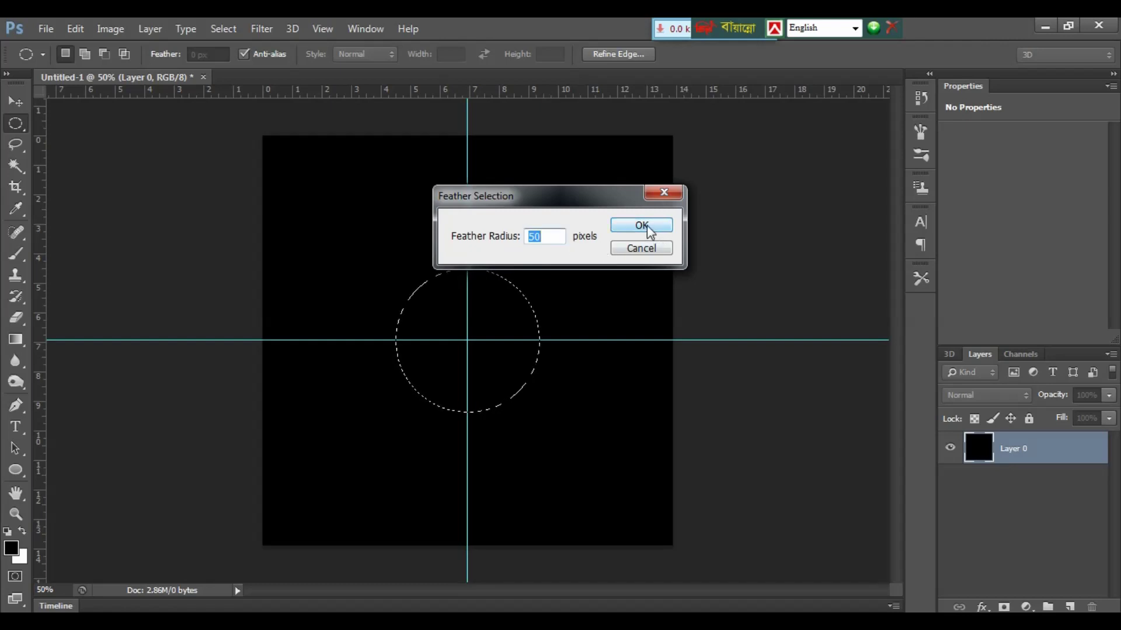
{"action": "left_click", "coordinate": [649, 231]}
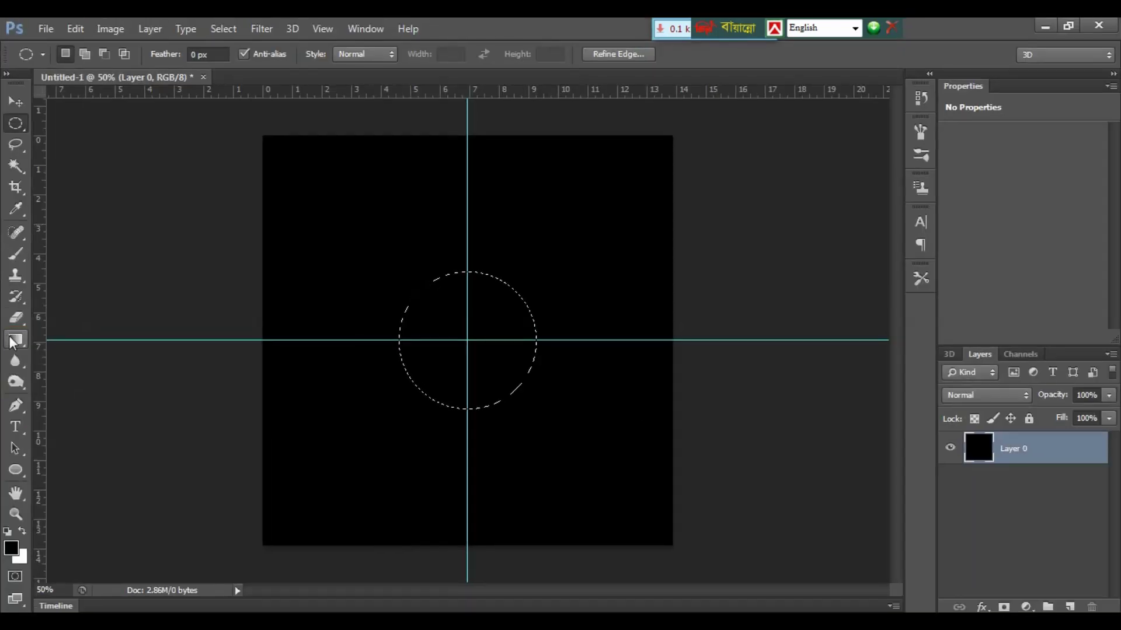
- Choose the Gradient tool in Radial mode and bring up its blue–yellow–blue gradient for editing
{"action": "left_click", "coordinate": [15, 339]}
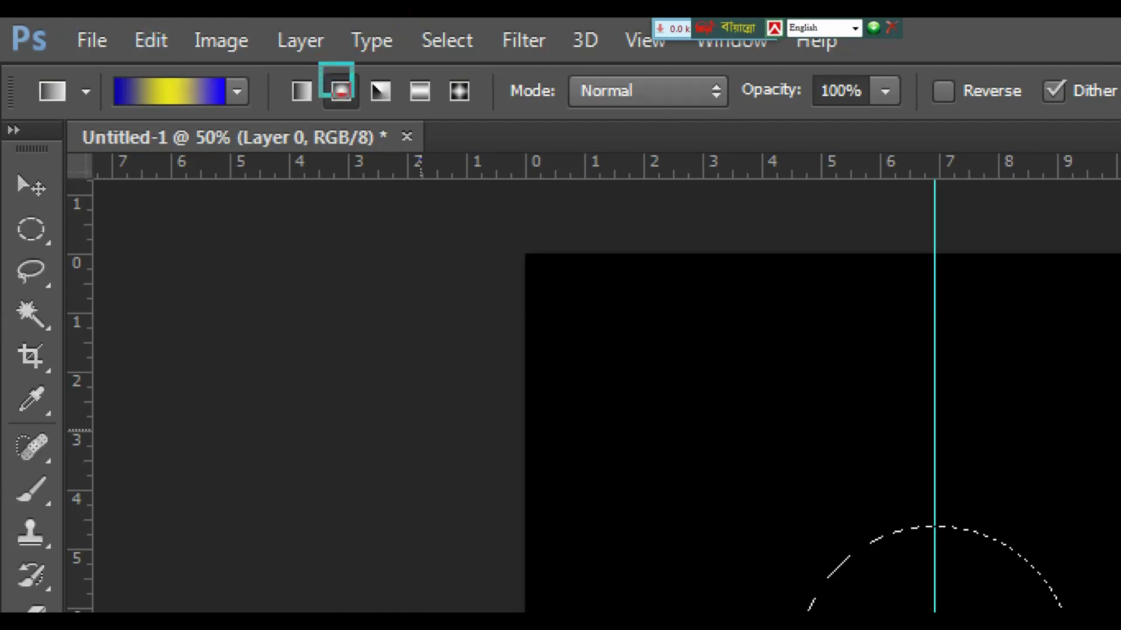
{"action": "left_click", "coordinate": [185, 92]}
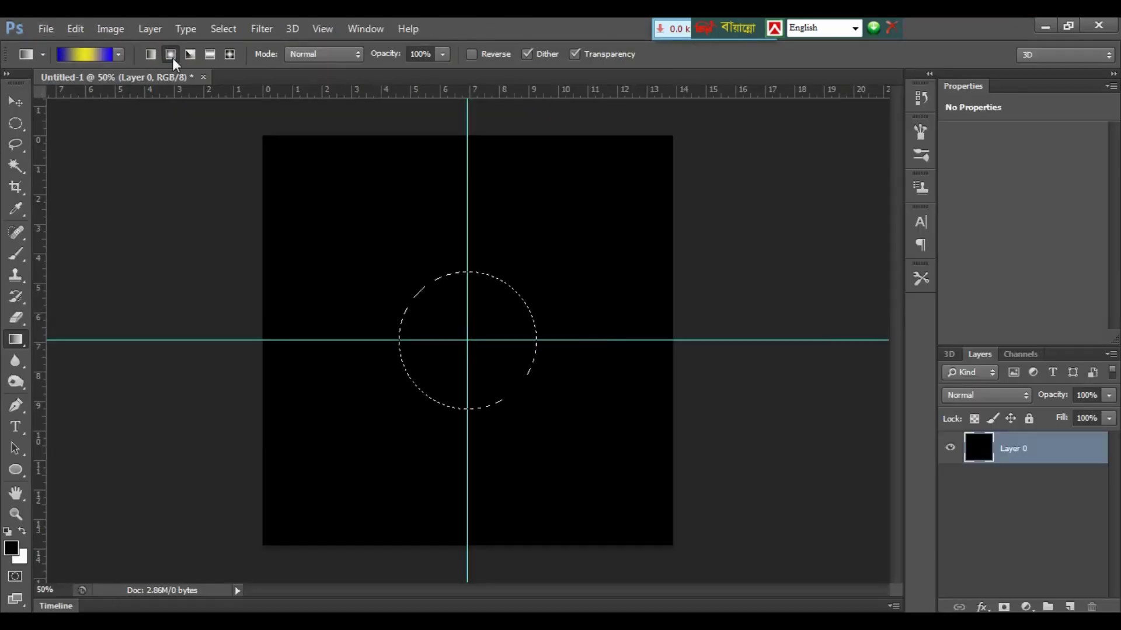
{"action": "left_click", "coordinate": [103, 57]}
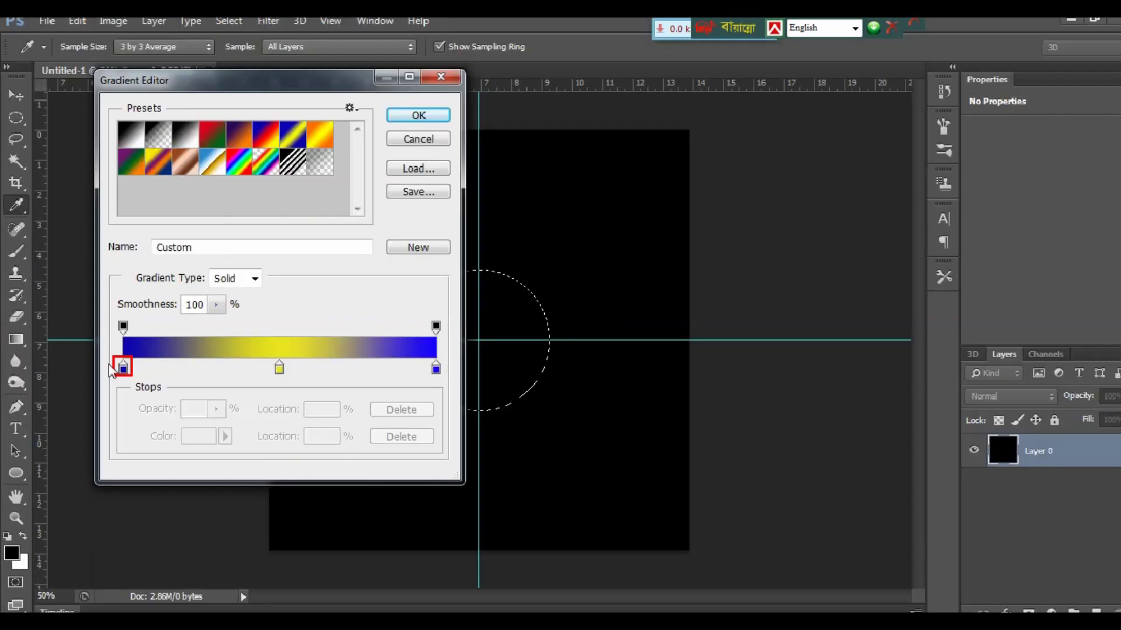
- Make the gradient's starting colour stop bright red
{"action": "left_click", "coordinate": [122, 368]}
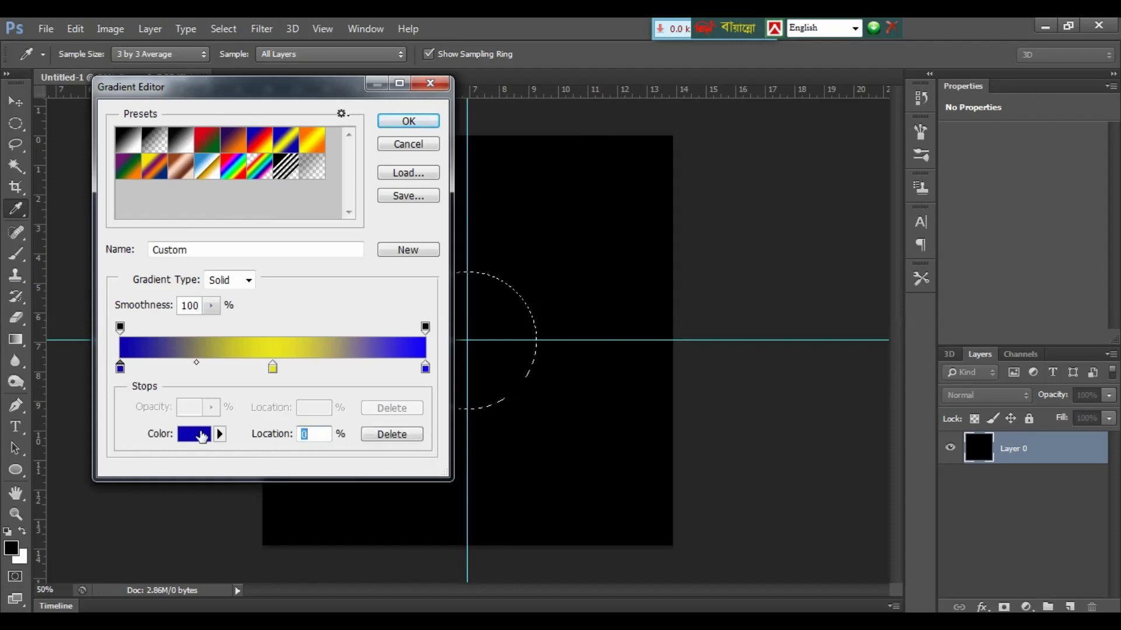
{"action": "left_click", "coordinate": [198, 435]}
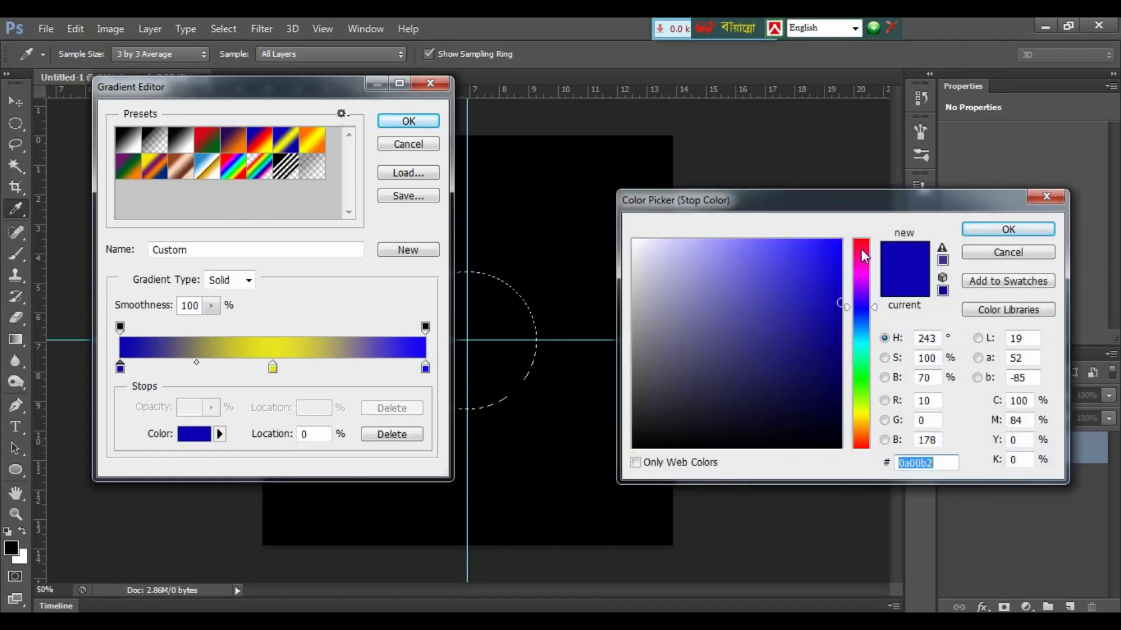
{"action": "left_click", "coordinate": [864, 253]}
{"action": "left_click", "coordinate": [831, 258]}
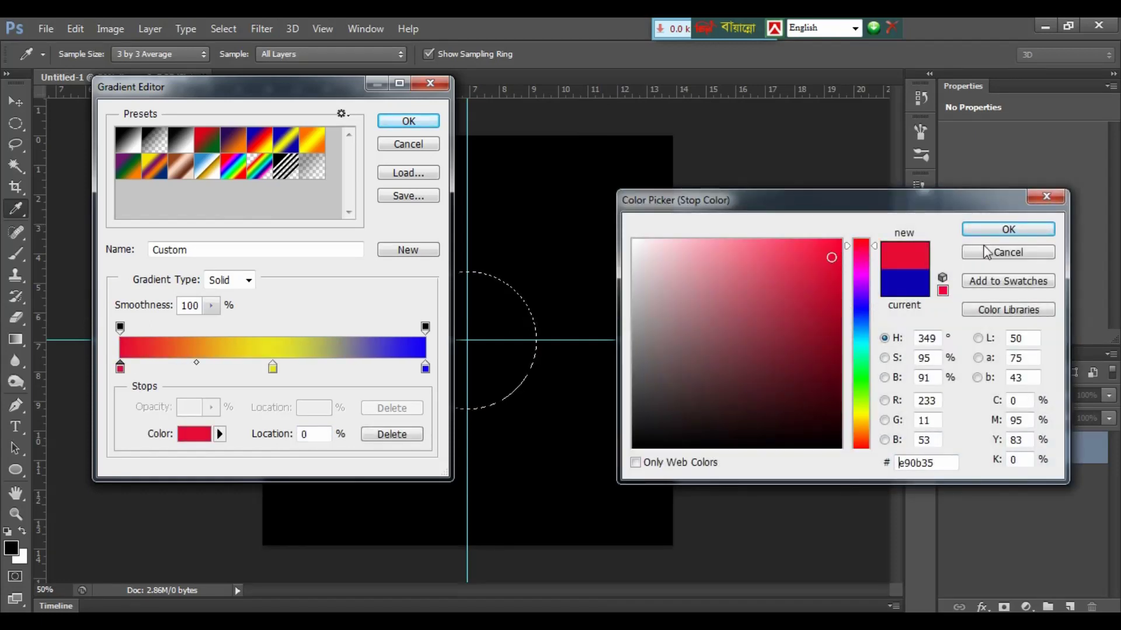
{"action": "left_click", "coordinate": [1010, 230]}
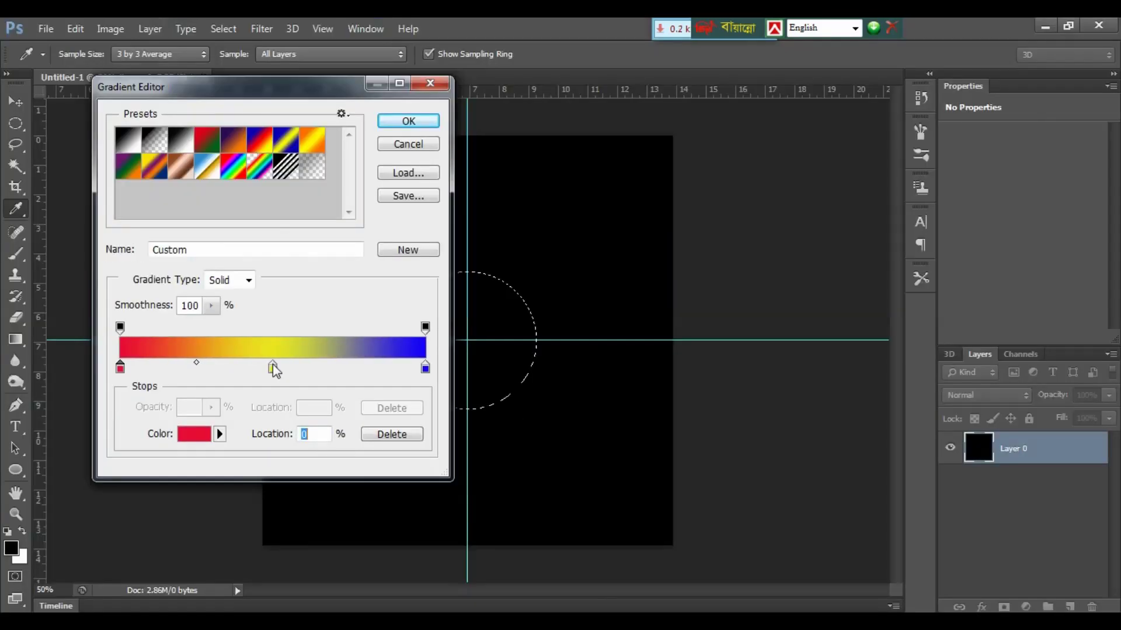
- Make the gradient's 50% middle stop deep blue
{"action": "left_click", "coordinate": [272, 365]}
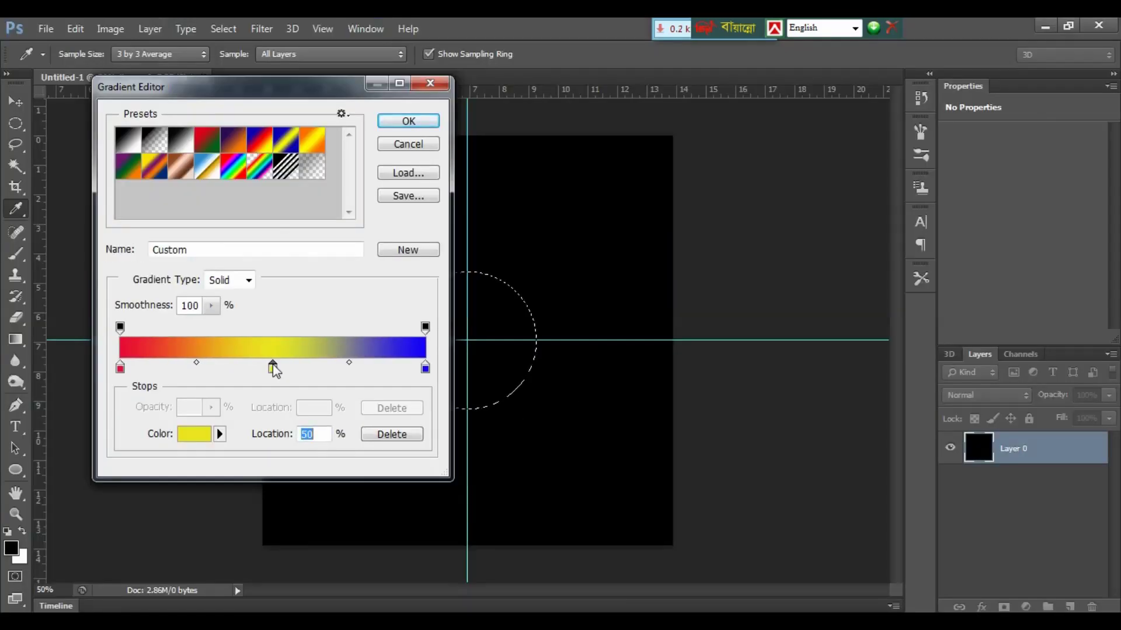
{"action": "left_click", "coordinate": [199, 434]}
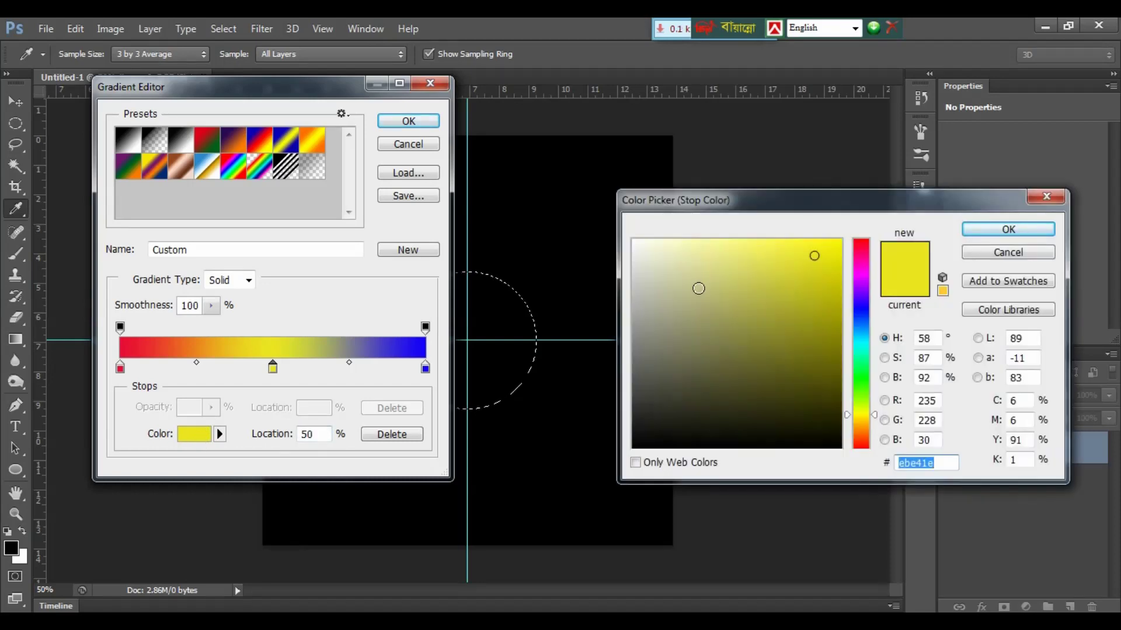
{"action": "left_click", "coordinate": [865, 244]}
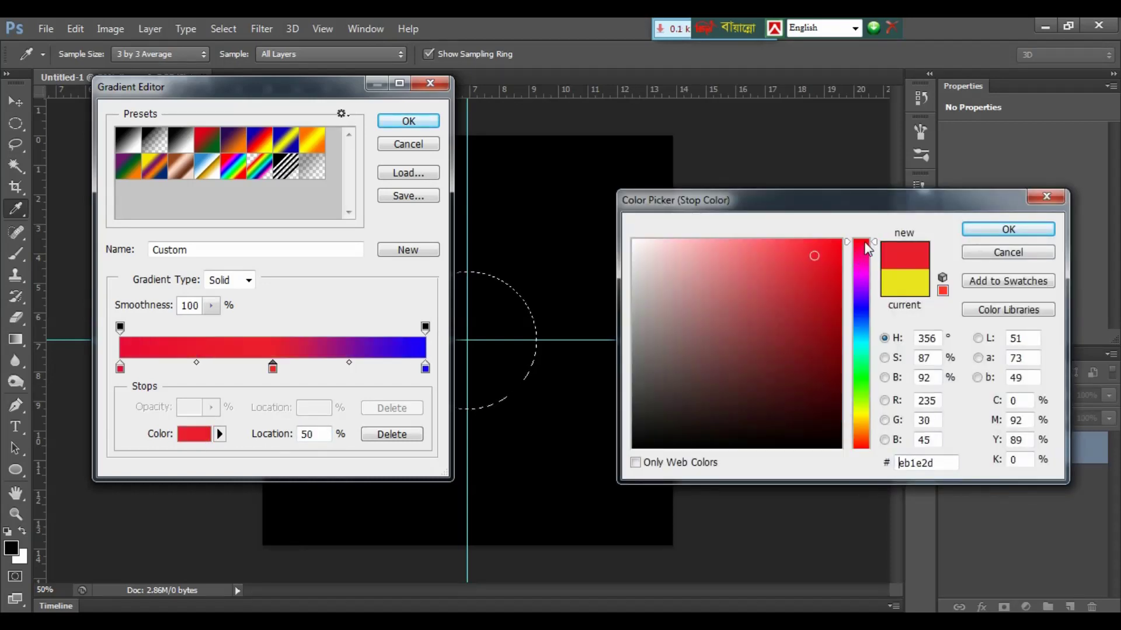
{"action": "left_click", "coordinate": [860, 310]}
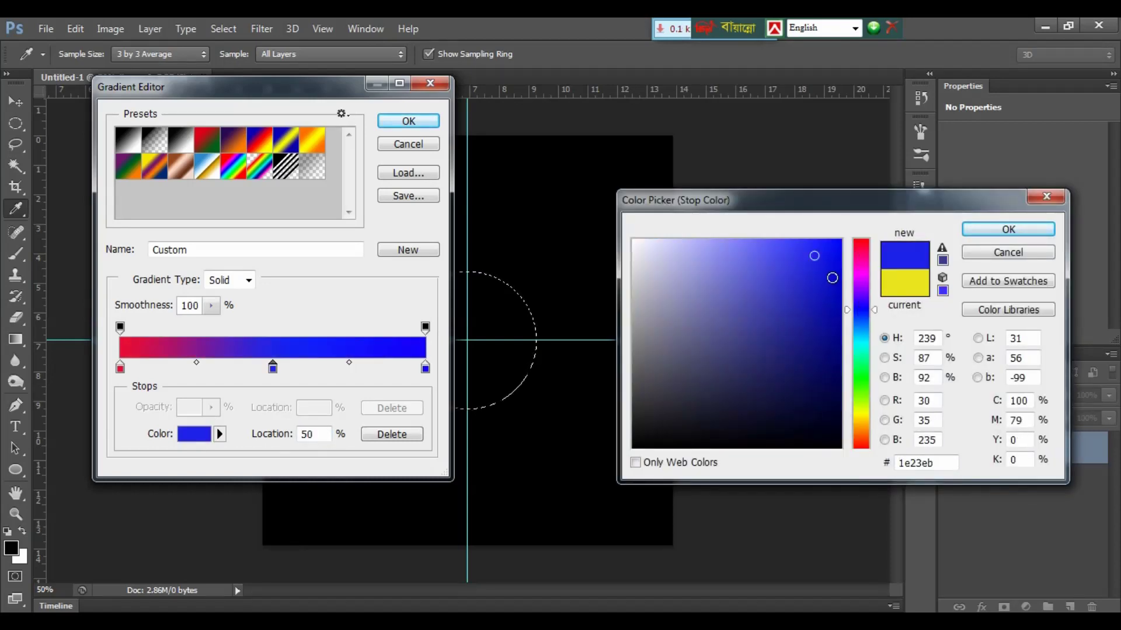
{"action": "left_click", "coordinate": [833, 277]}
{"action": "left_click", "coordinate": [1008, 230]}
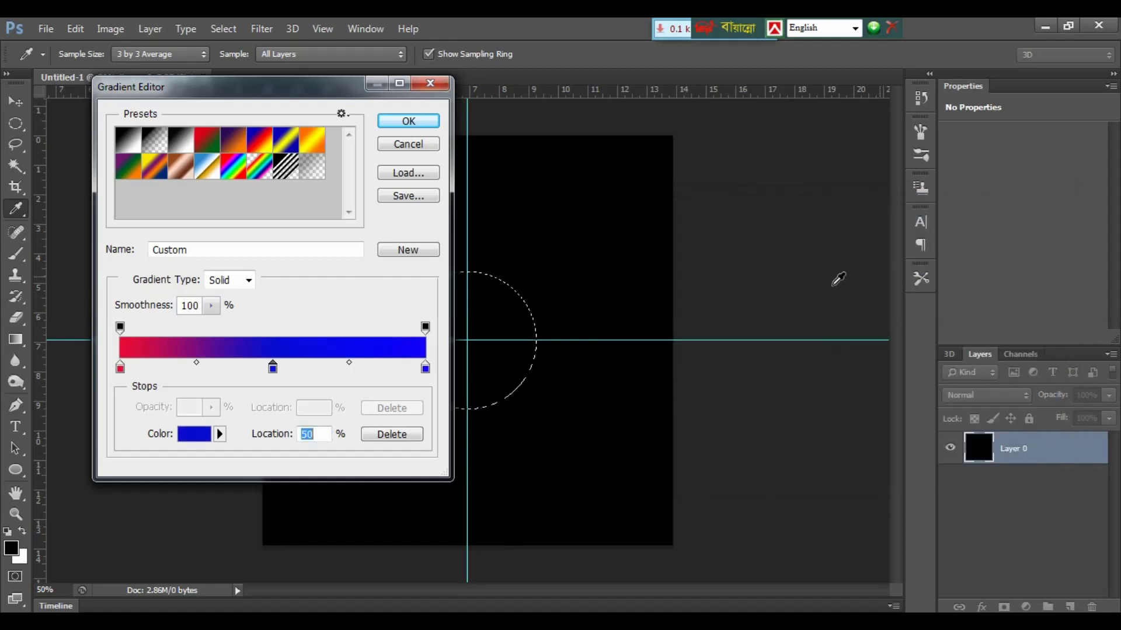
- Make the gradient's 100% end stop yellow
{"action": "left_click", "coordinate": [425, 368]}
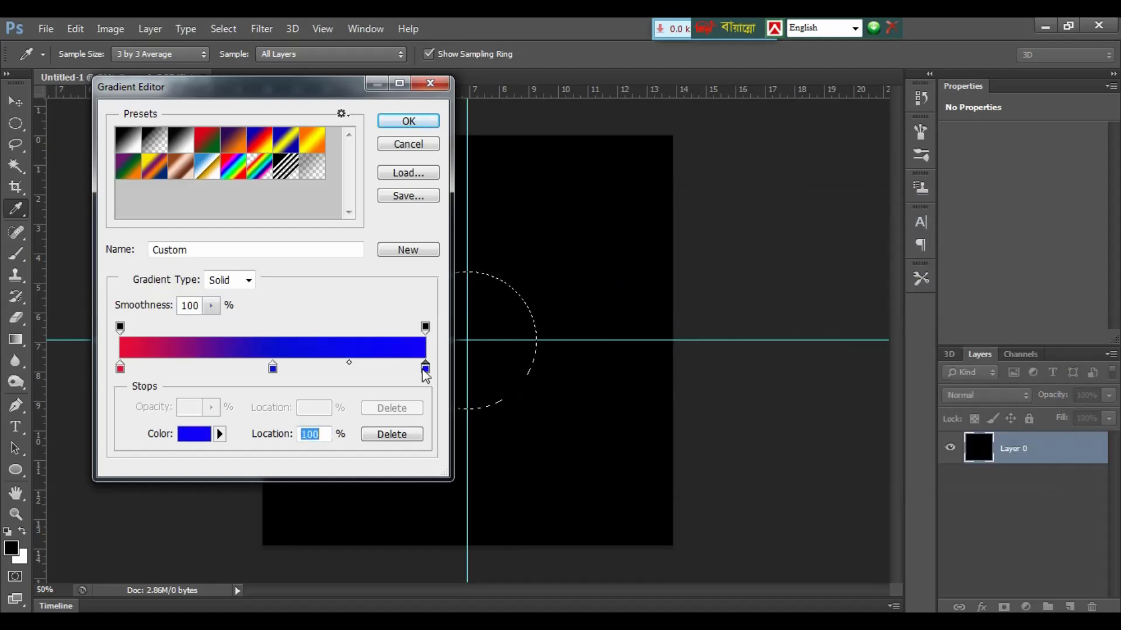
{"action": "left_click", "coordinate": [194, 434]}
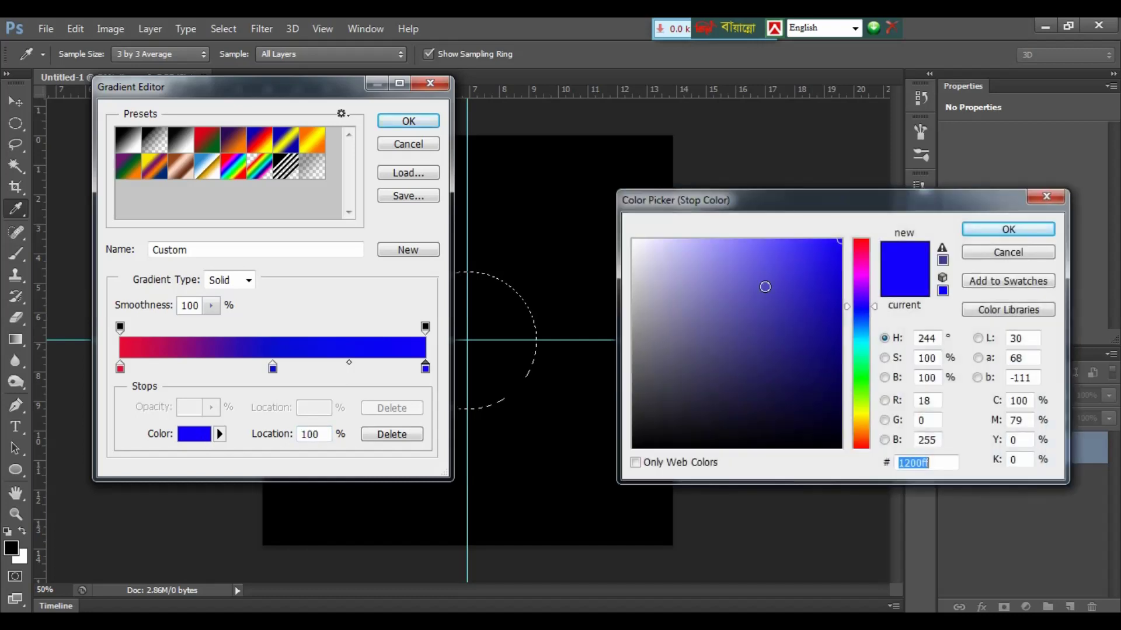
{"action": "left_click", "coordinate": [862, 414]}
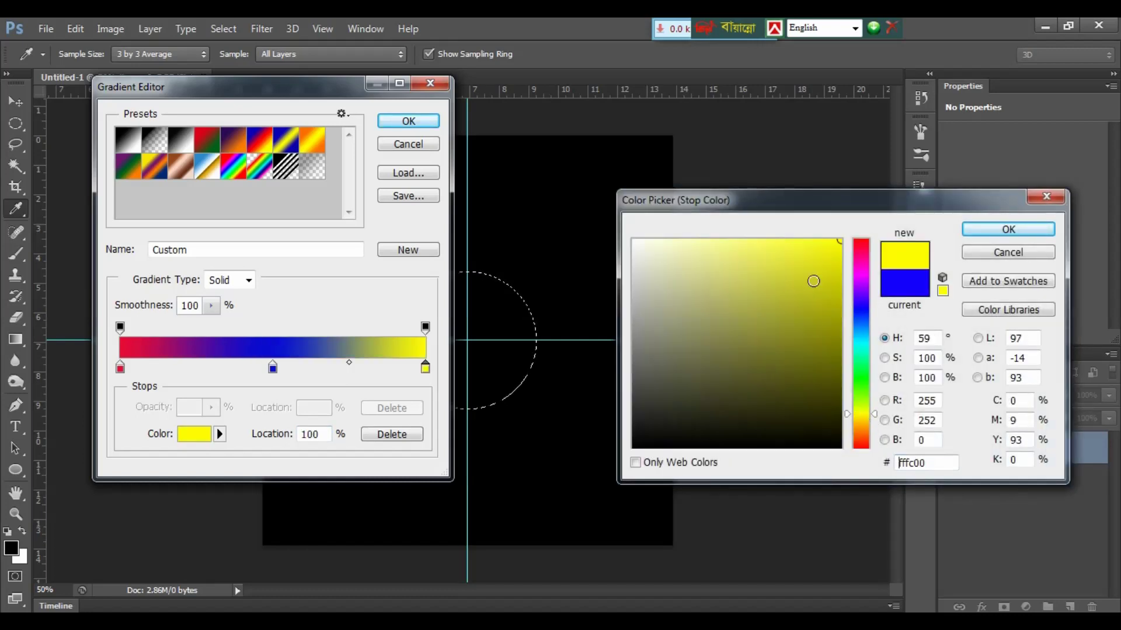
{"action": "left_click", "coordinate": [995, 234]}
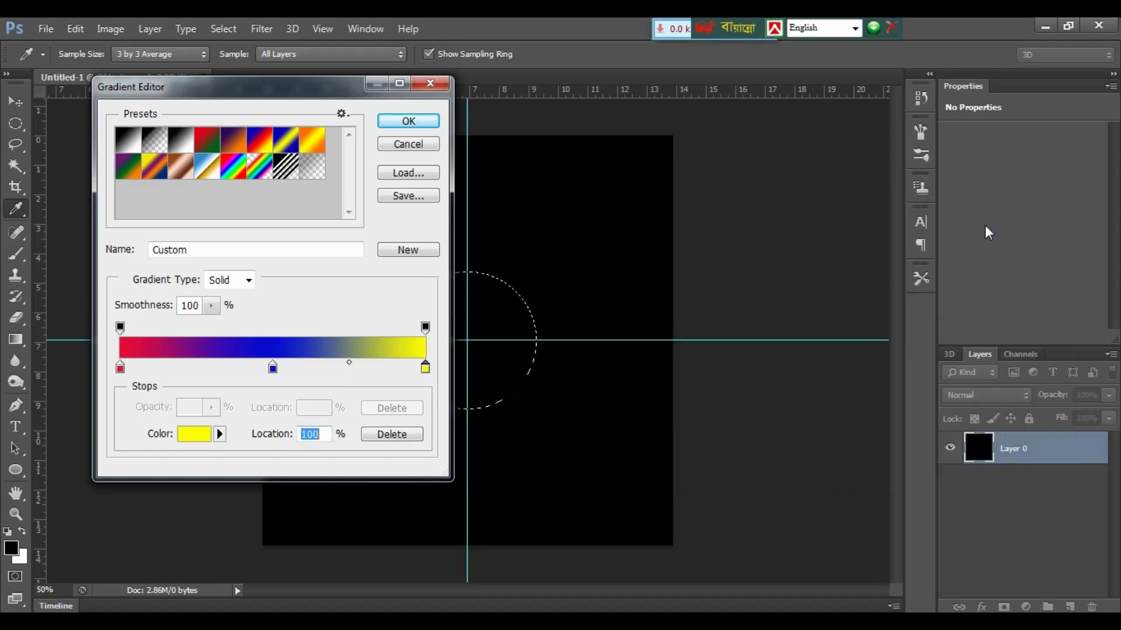
- Fill the circle with the red–blue–yellow radial gradient from its centre, then deselect
{"action": "left_click", "coordinate": [409, 121]}
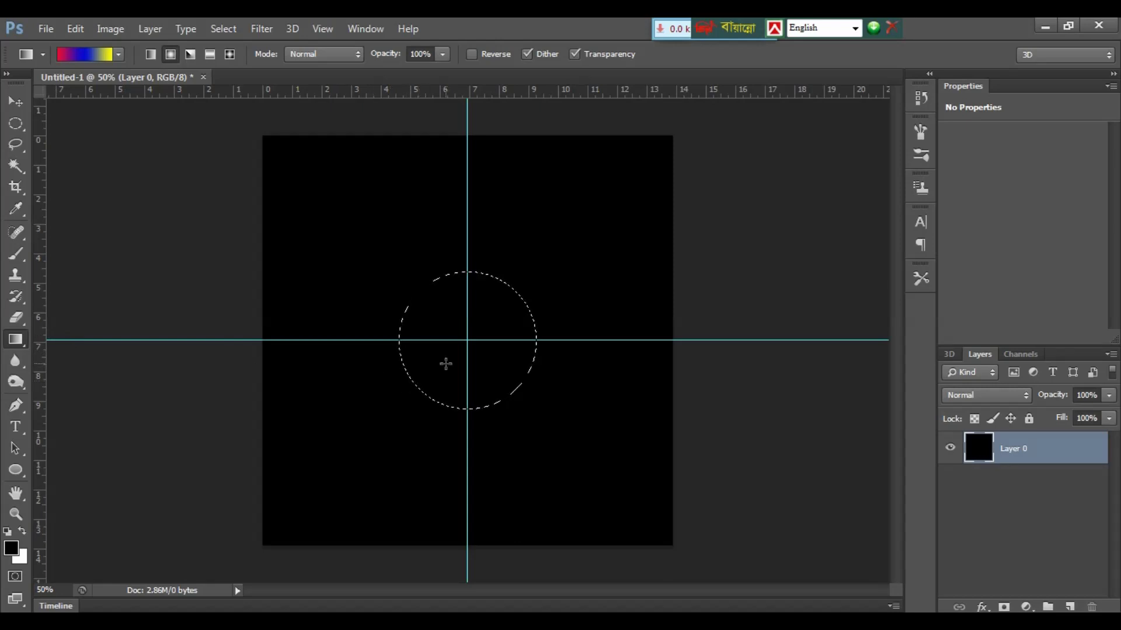
{"action": "left_click_drag", "start_coordinate": [487, 343], "coordinate": [537, 341]}
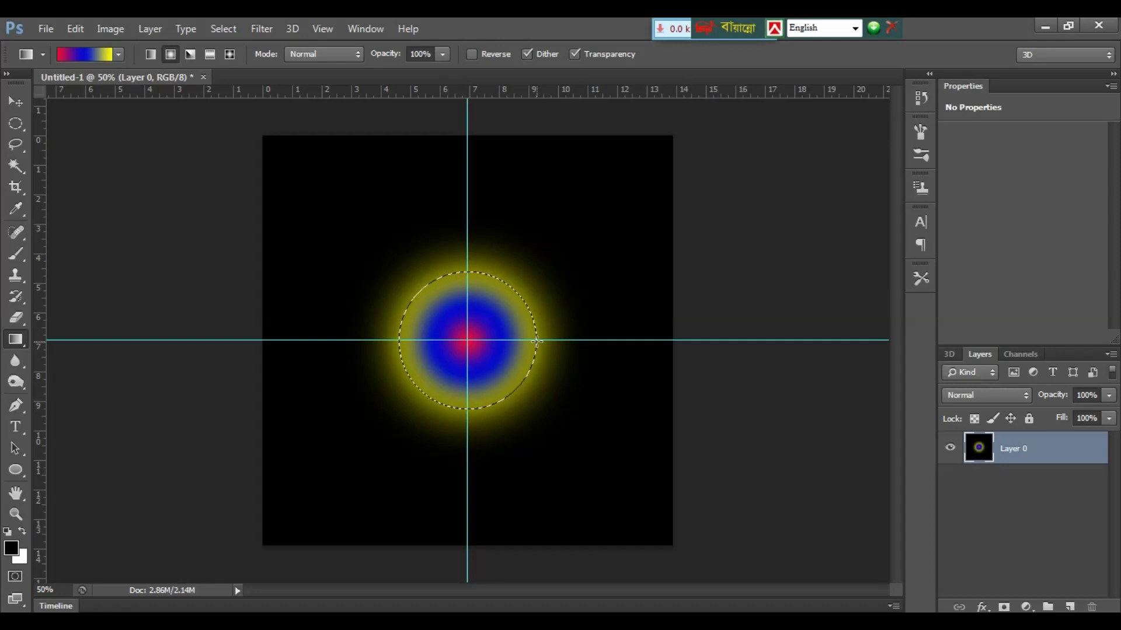
{"action": "key", "text": "ctrl+plus"}
{"action": "key", "text": "ctrl+plus"}
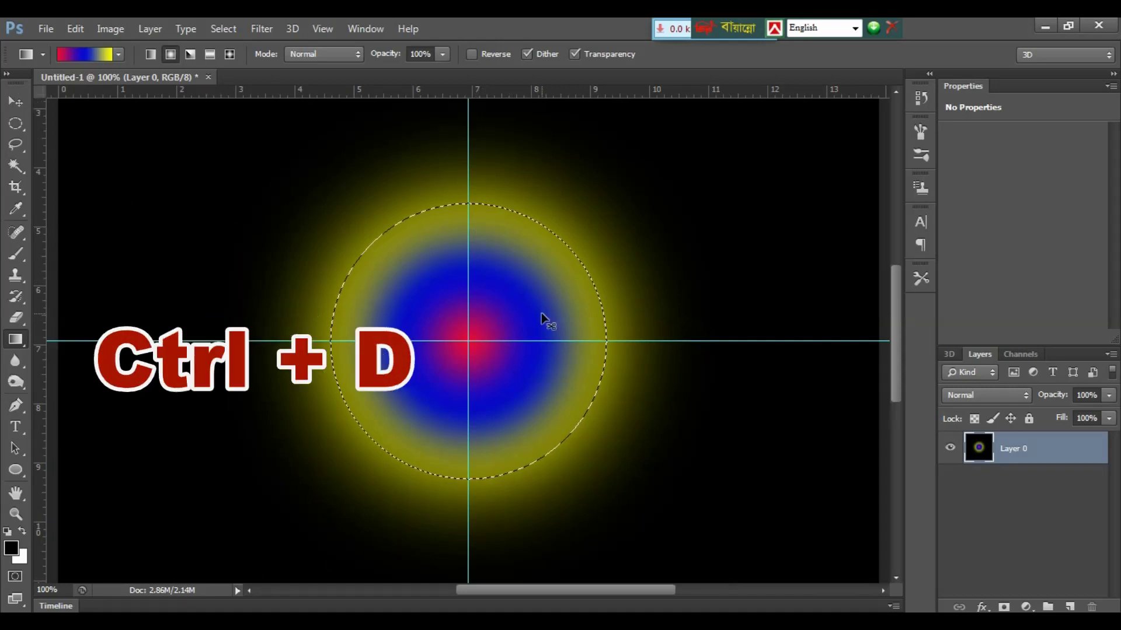
{"action": "key", "text": "ctrl+d"}
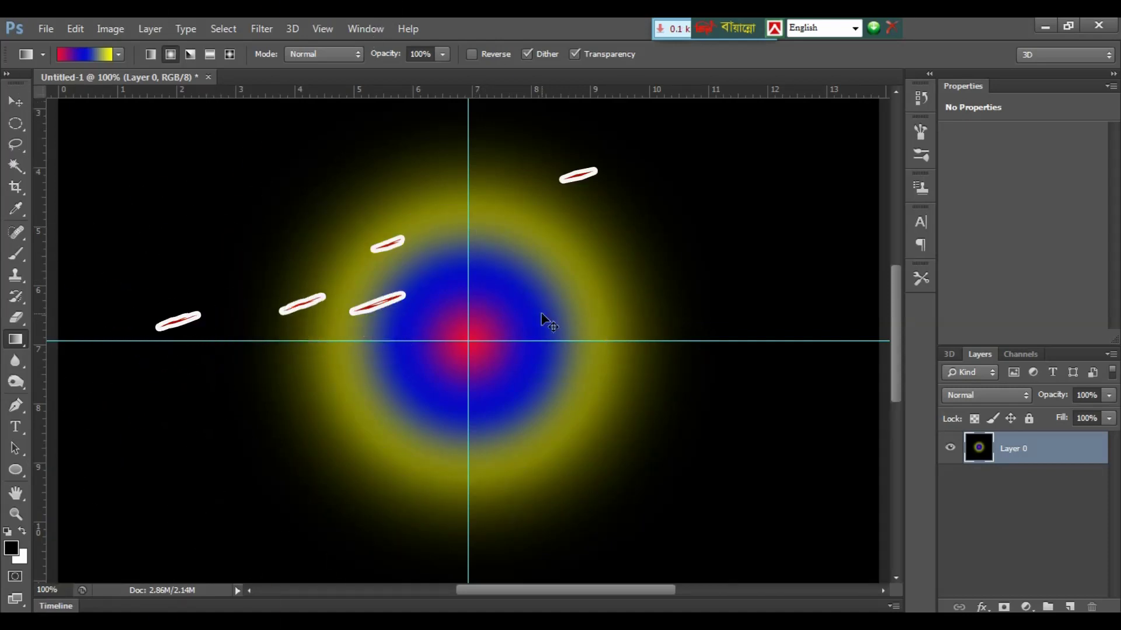
{"action": "key", "text": "ctrl+minus"}
{"action": "key", "text": "ctrl+minus"}
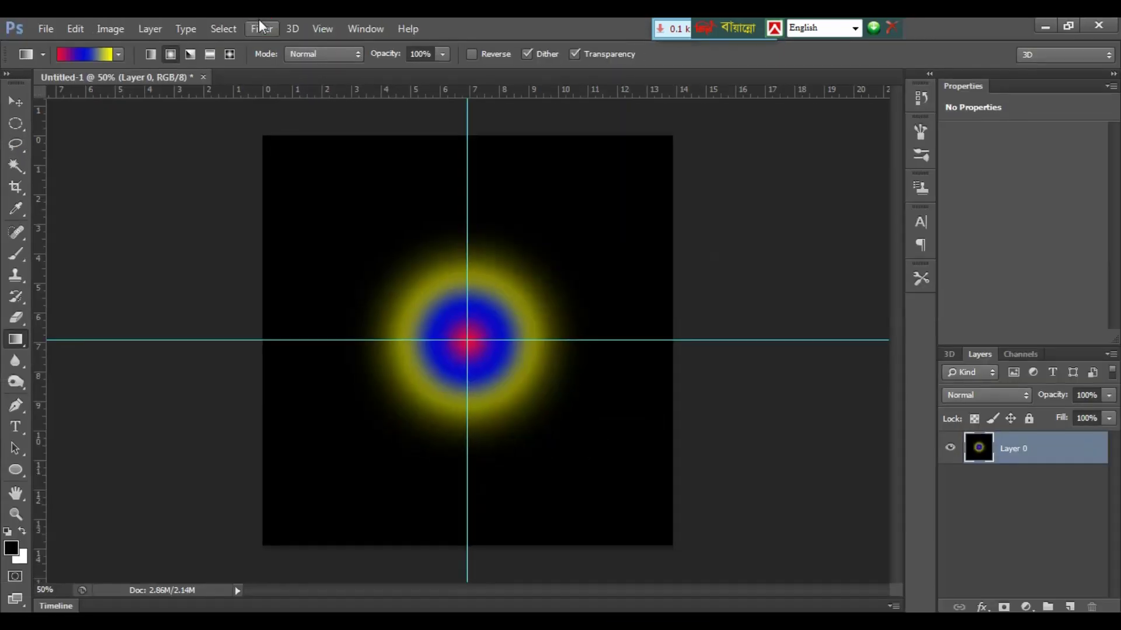
- Apply Extrude to the burst with random pyramids, size 20 and depth 100
{"action": "left_click", "coordinate": [261, 28]}
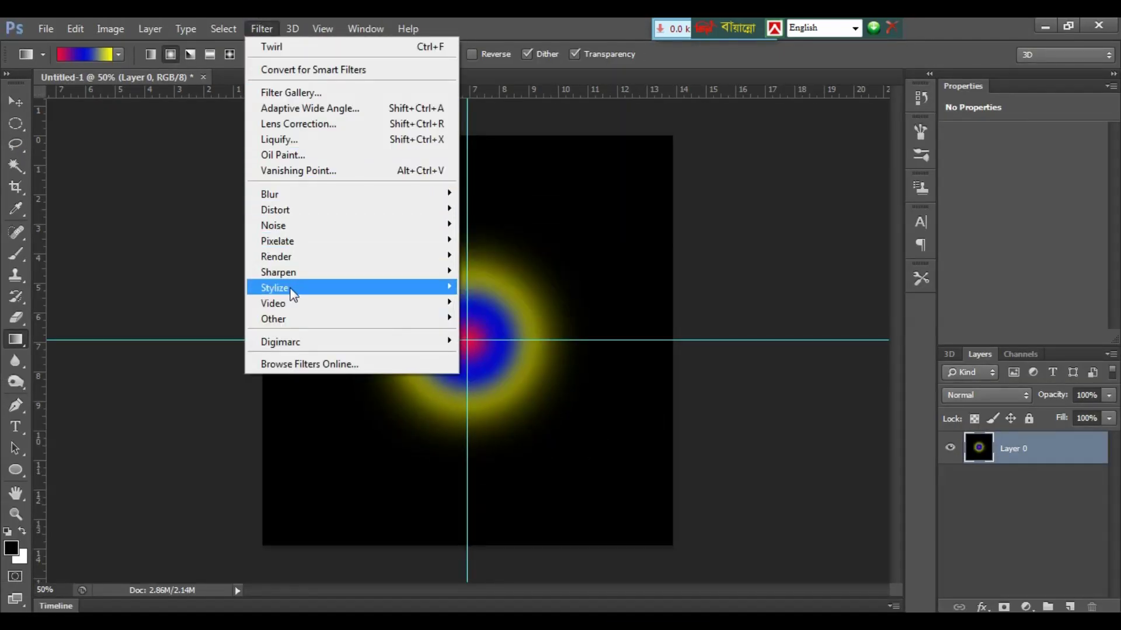
{"action": "mouse_move", "coordinate": [274, 287]}
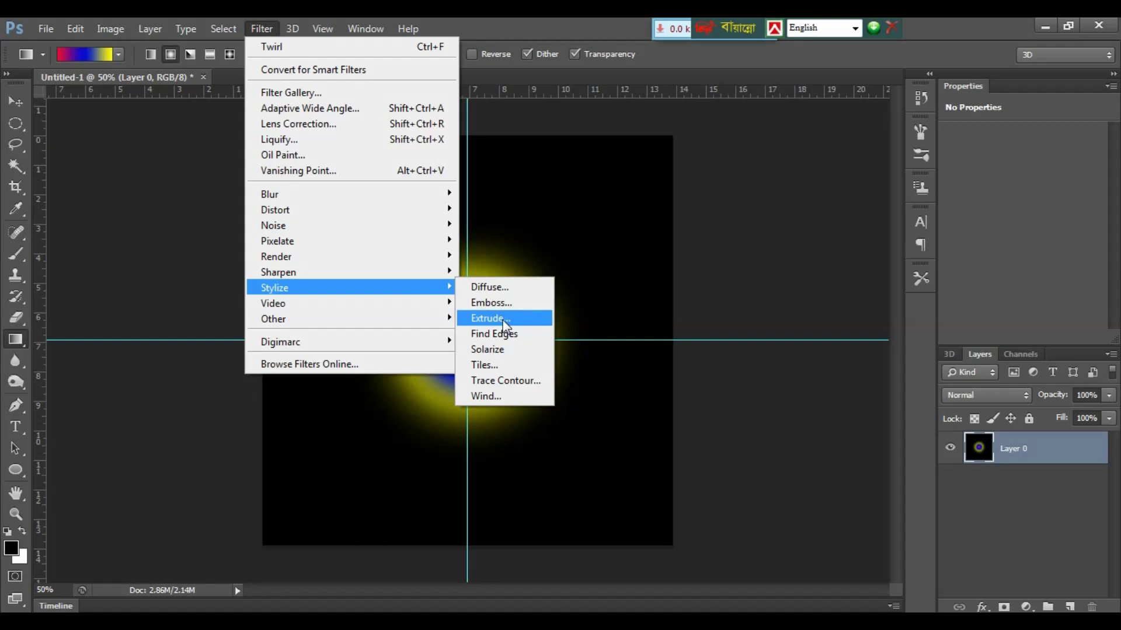
{"action": "left_click", "coordinate": [506, 320]}
{"action": "key", "text": "alt"}
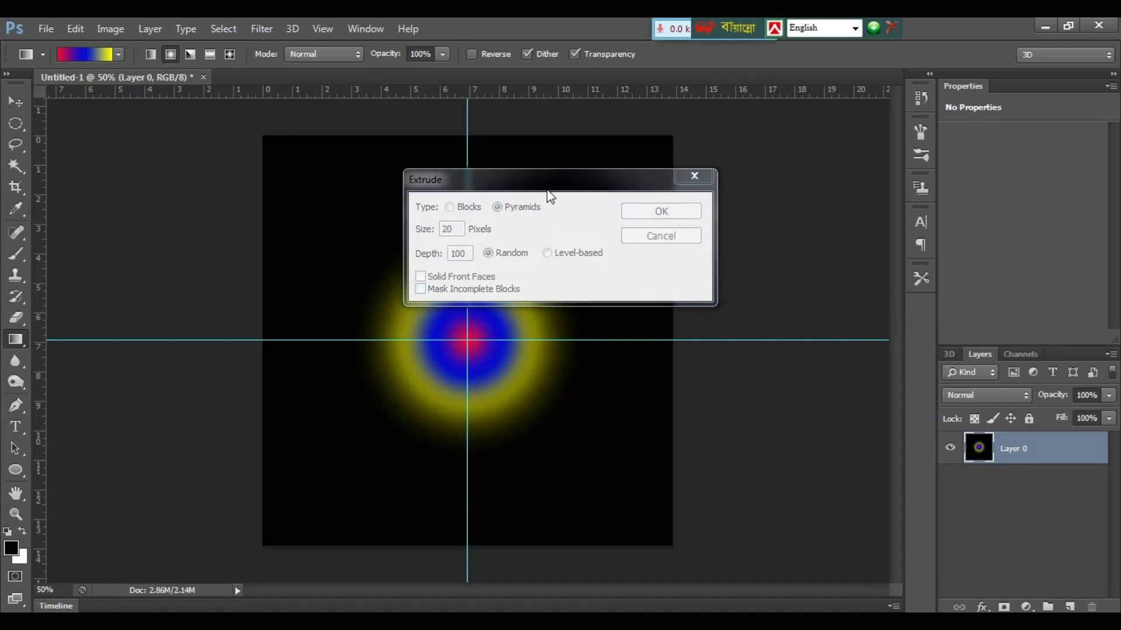
{"action": "key", "text": "alt"}
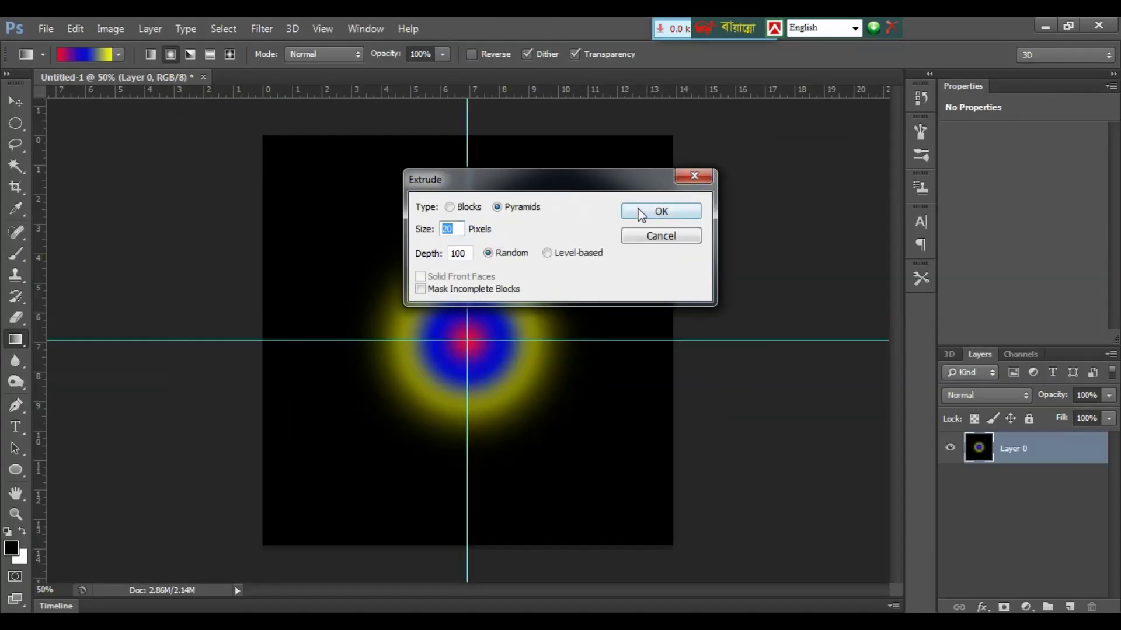
{"action": "left_click", "coordinate": [640, 208]}
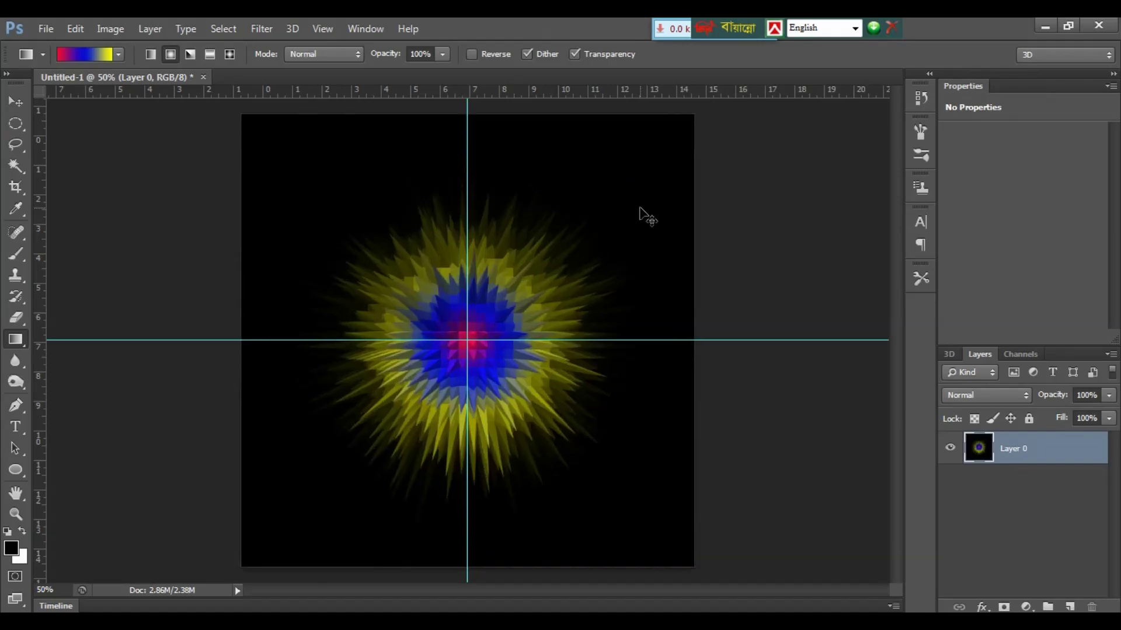
- View the extruded burst at 100% with the Hand tool, then bring up the Filter menu
{"action": "key", "text": "ctrl+plus"}
{"action": "key", "text": "ctrl+plus"}
{"action": "key", "text": "ctrl+minus"}
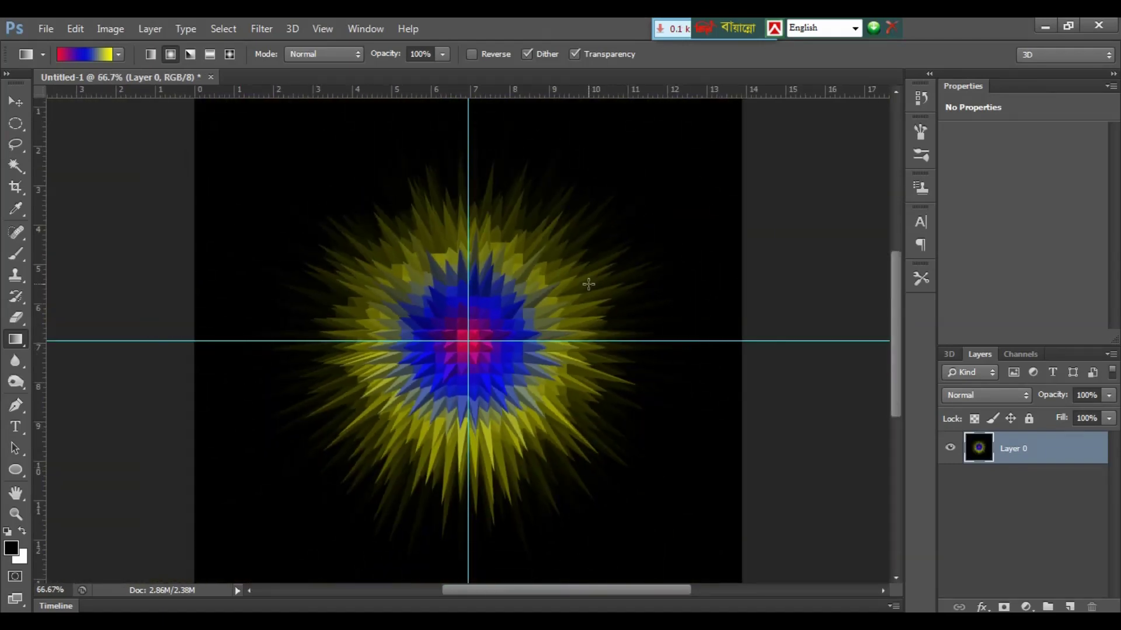
{"action": "key", "text": "v"}
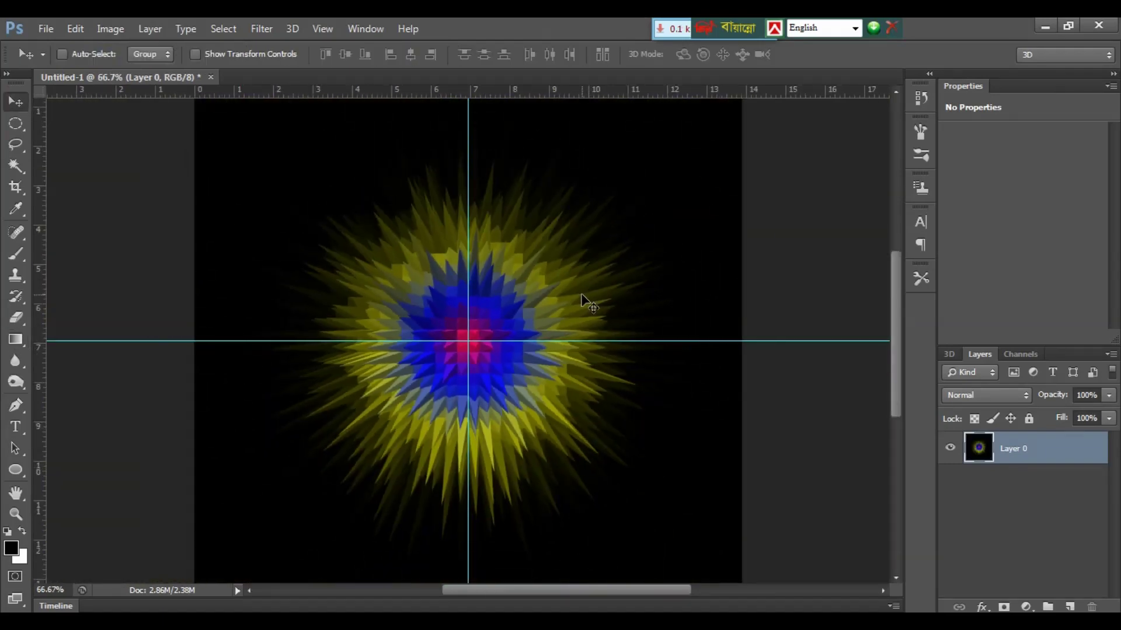
{"action": "key", "text": "h"}
{"action": "key", "text": "ctrl+1"}
{"action": "key", "text": "ctrl+semicolon"}
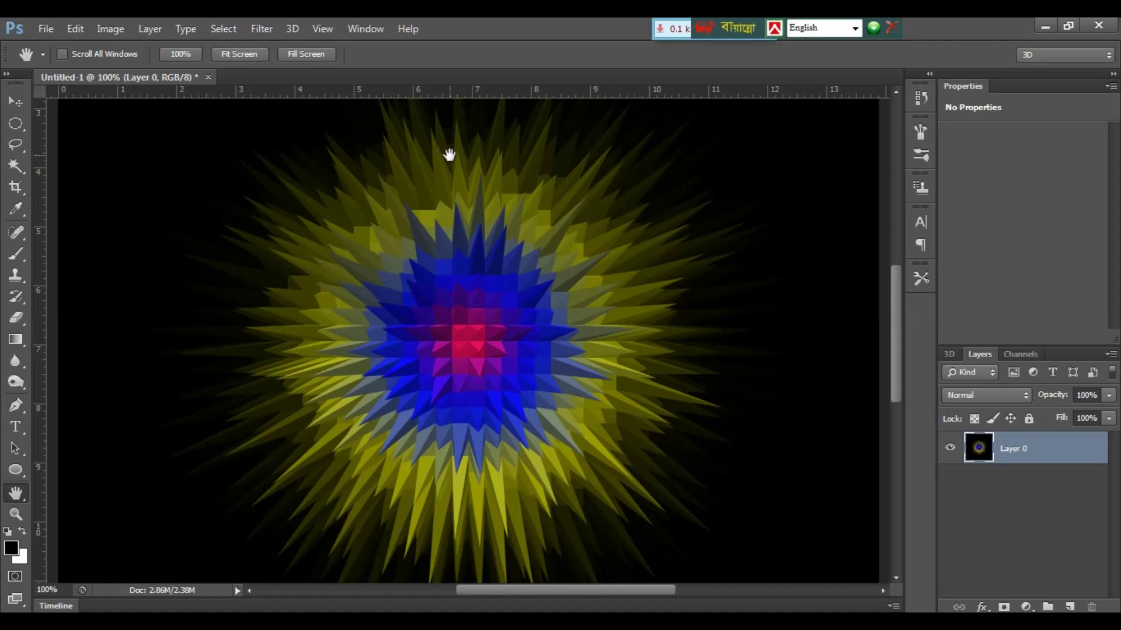
{"action": "left_click", "coordinate": [265, 29]}
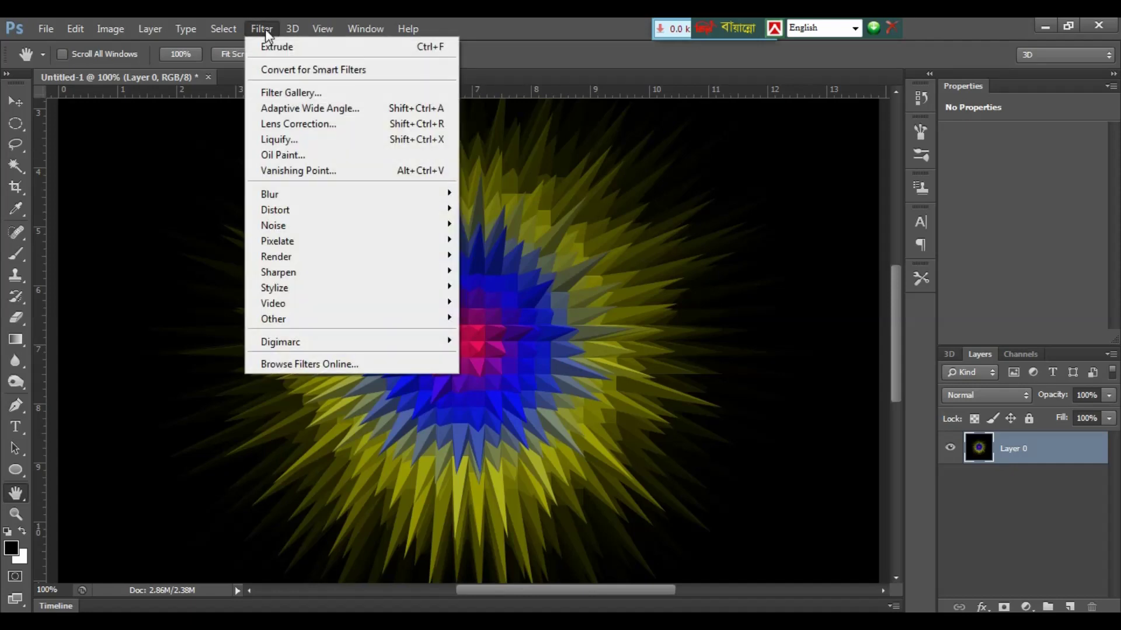
{"action": "mouse_move", "coordinate": [275, 210]}
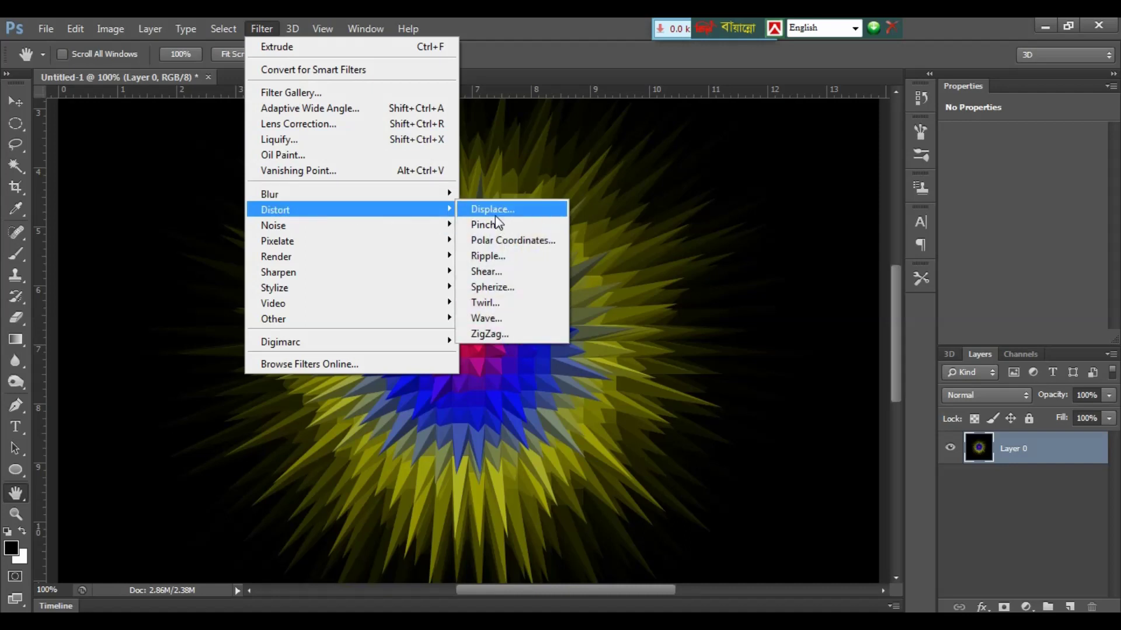
- Apply a Wave with 5 sine generators, wavelength 32–33, amplitude 1–2 and 100% scale
{"action": "left_click", "coordinate": [489, 317]}
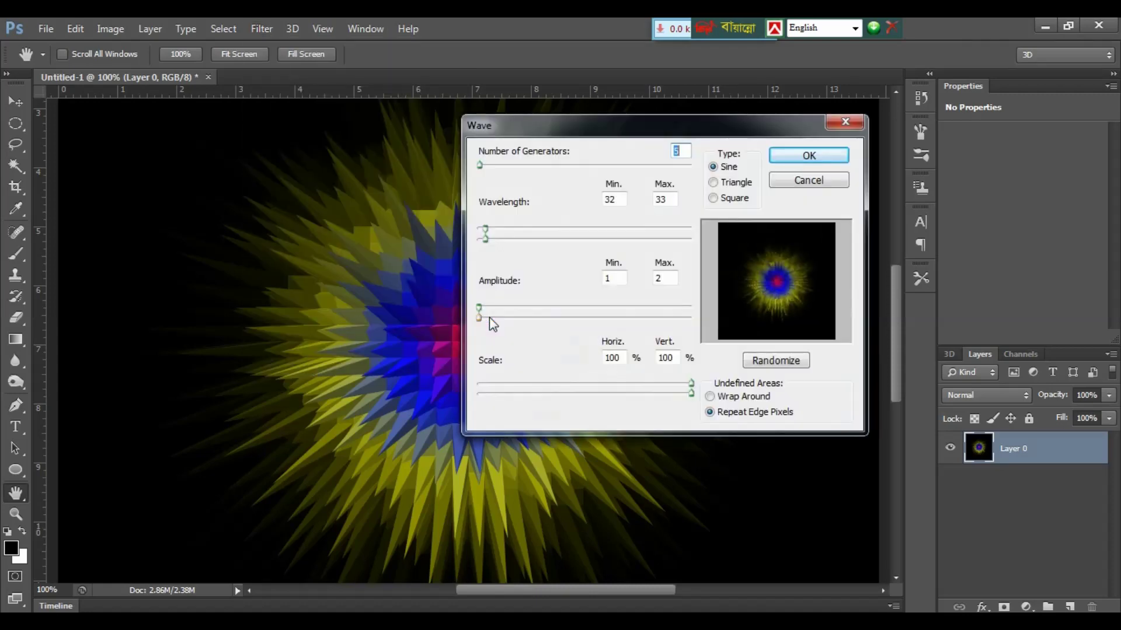
{"action": "key", "text": "alt"}
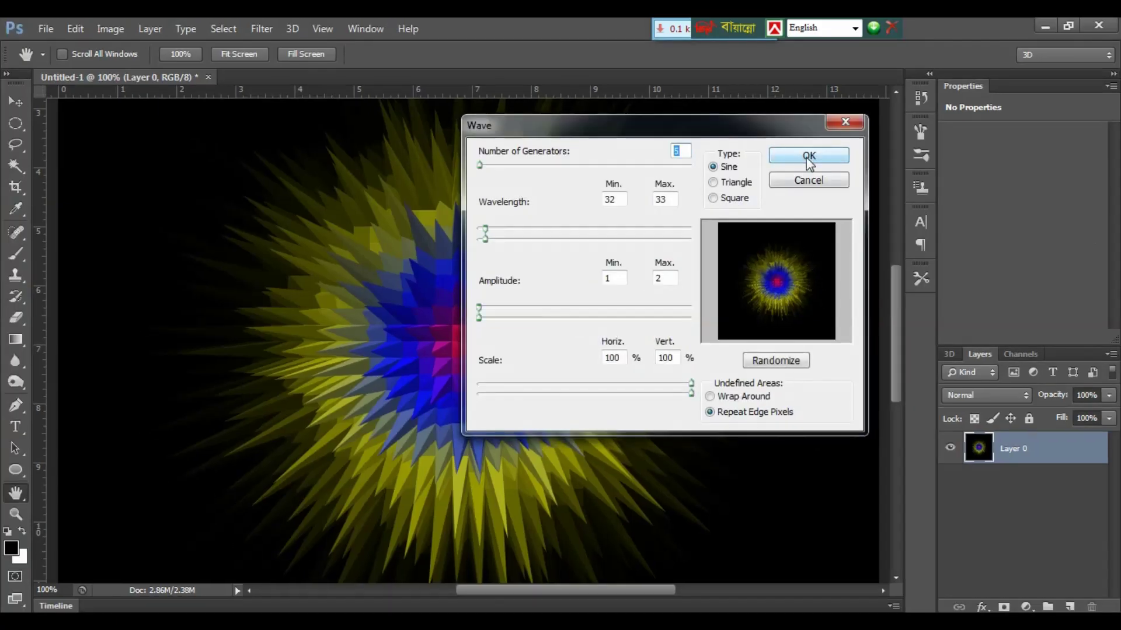
{"action": "left_click", "coordinate": [808, 158]}
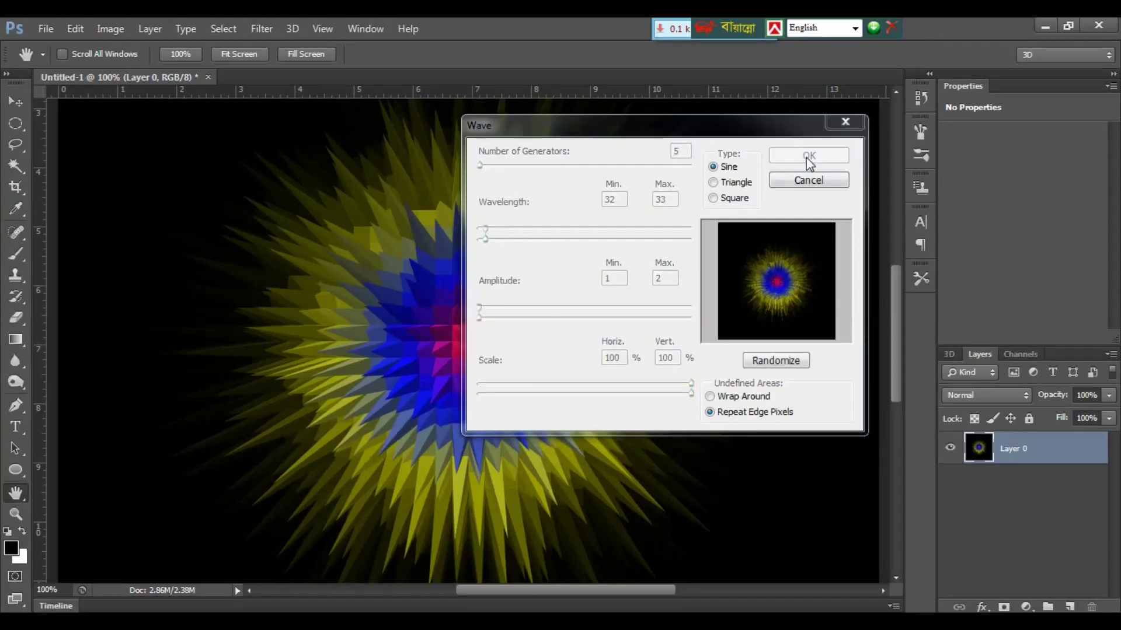
{"action": "key", "text": "ctrl+plus"}
{"action": "key", "text": "ctrl+plus"}
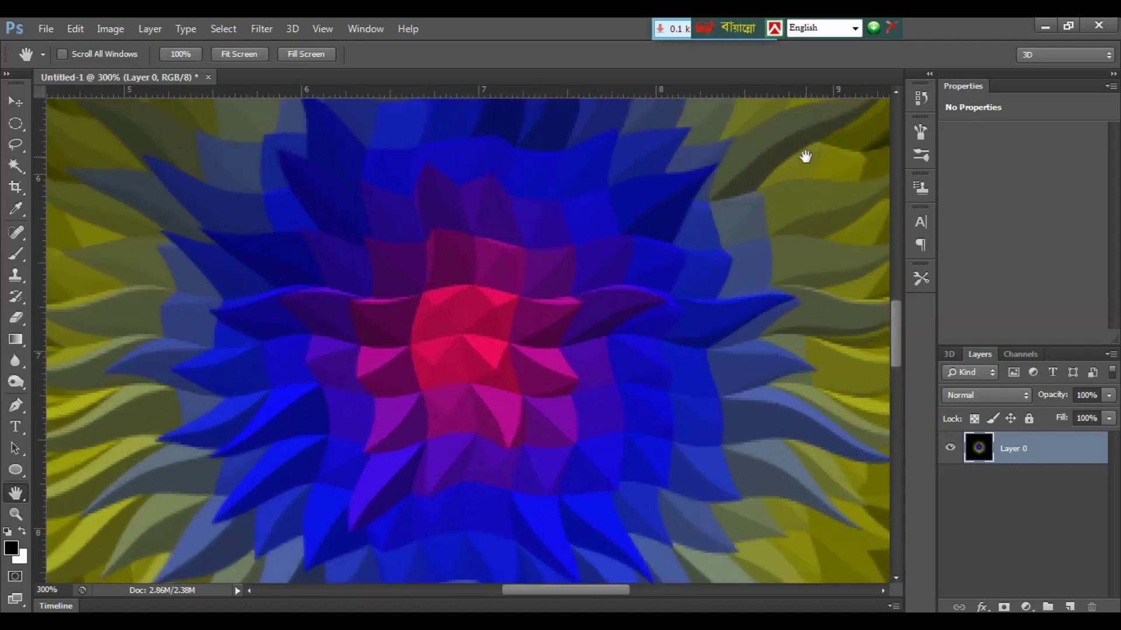
{"action": "key", "text": "ctrl+minus"}
{"action": "key", "text": "ctrl+minus"}
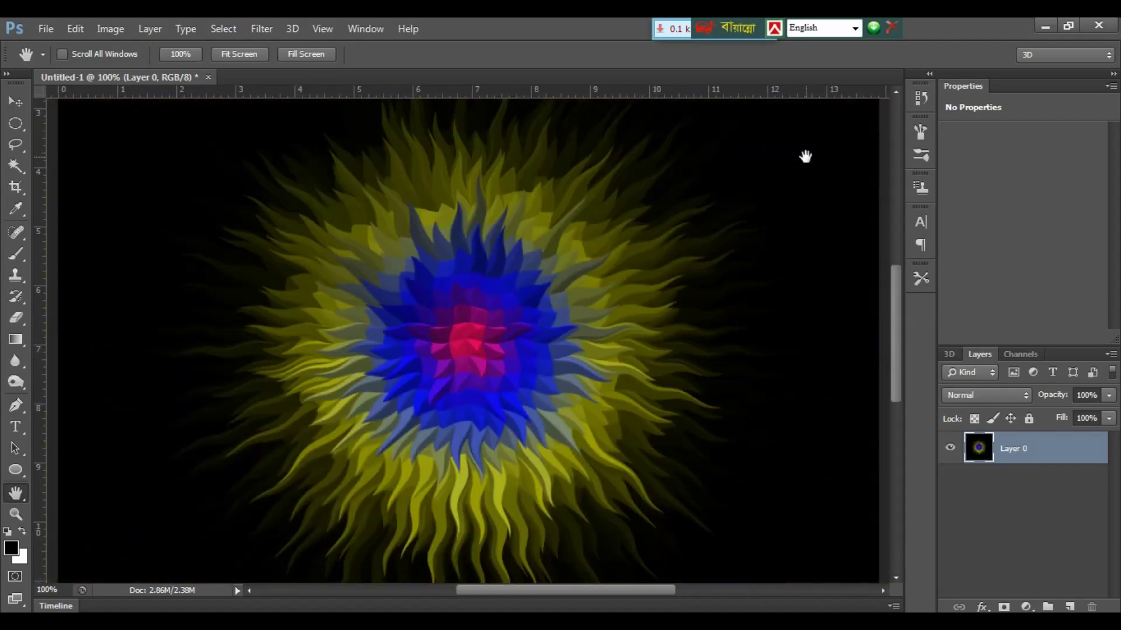